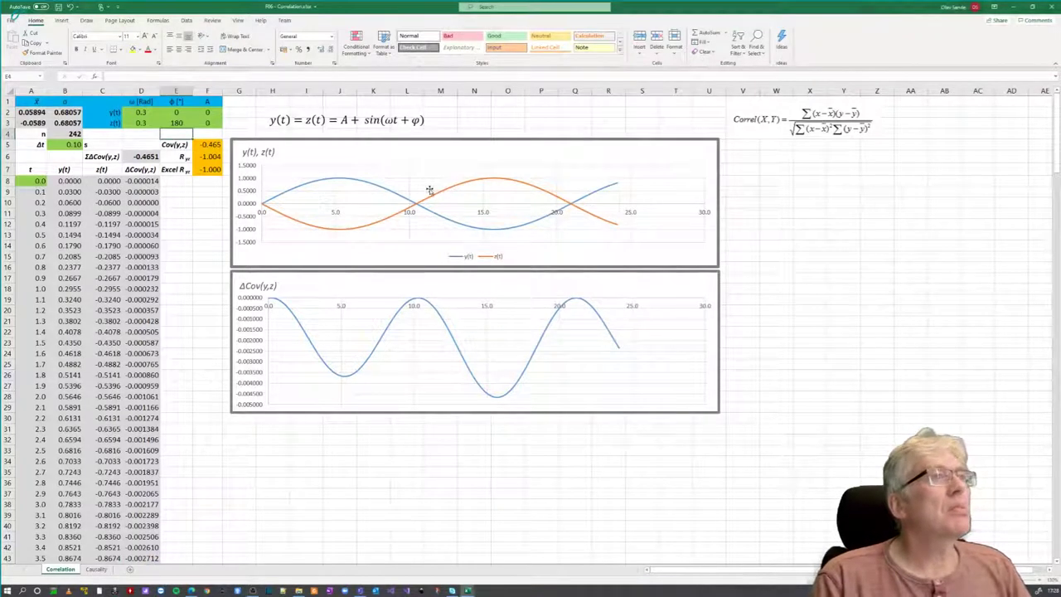
Inspect y(t)'s frequency in D2, the Δt step of 0.1 and the A9 time formula
{"action": "mouse_move", "coordinate": [299, 189]}
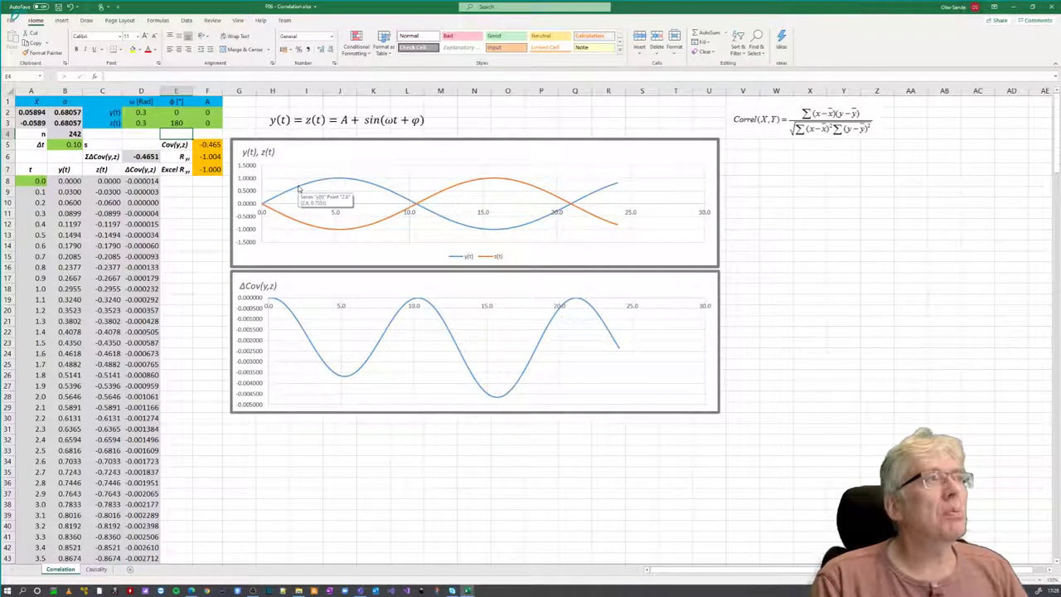
{"action": "left_click", "coordinate": [207, 203]}
{"action": "left_click", "coordinate": [141, 114]}
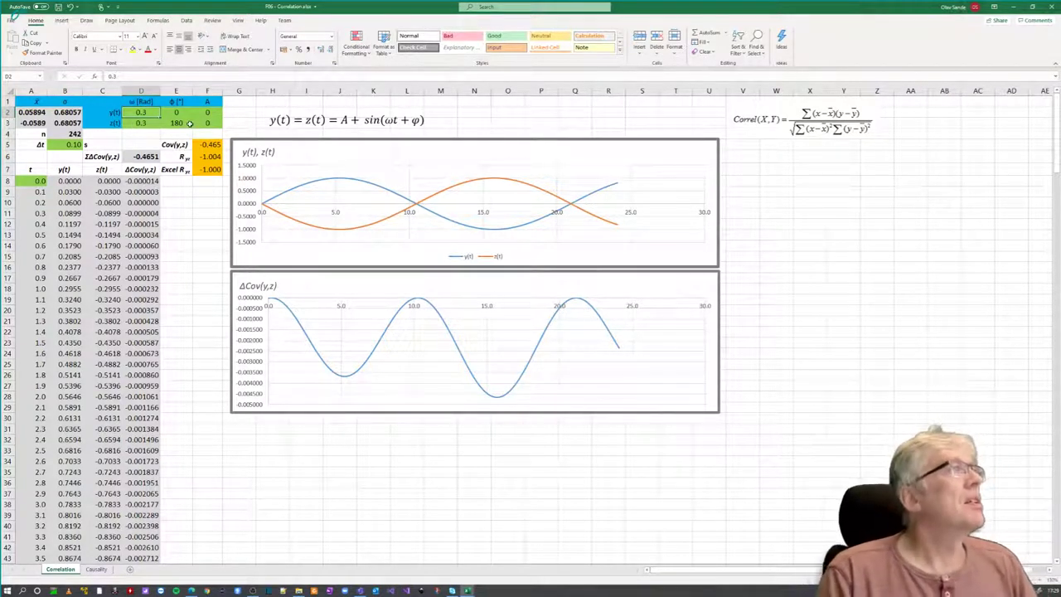
{"action": "left_click", "coordinate": [25, 180]}
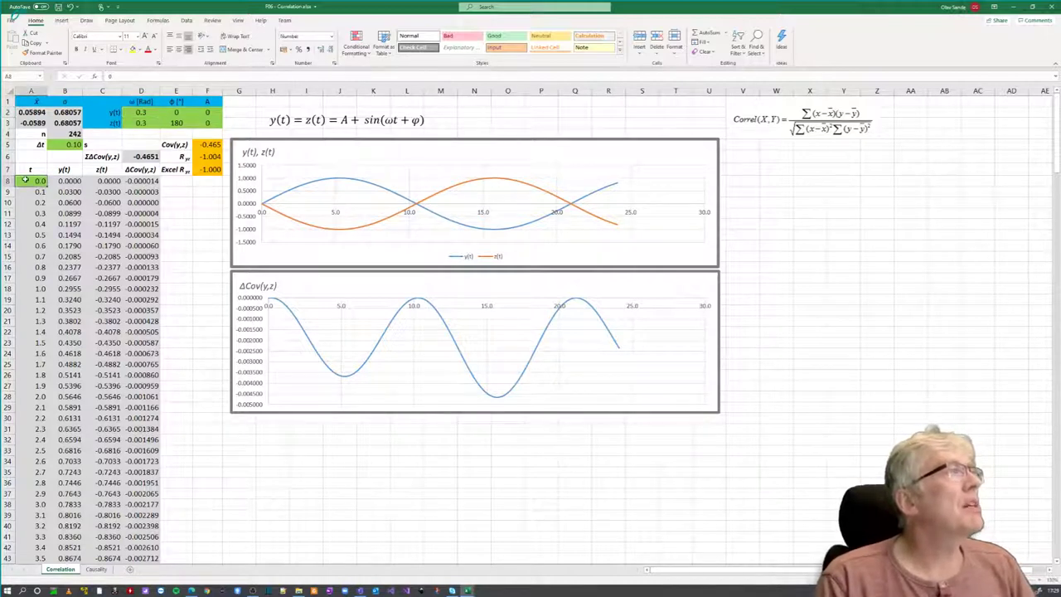
{"action": "left_click", "coordinate": [32, 147]}
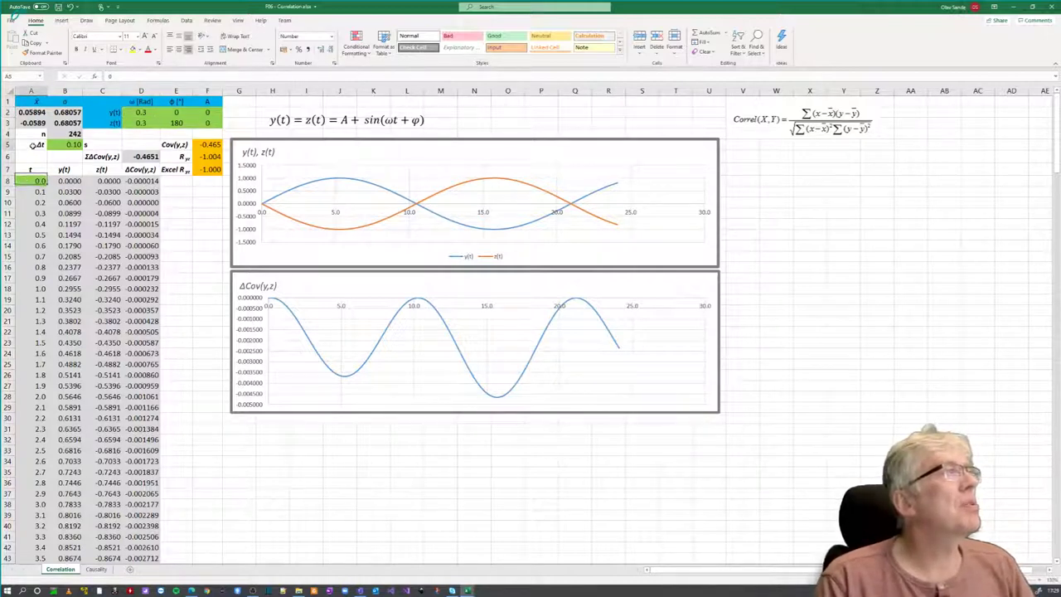
{"action": "left_click", "coordinate": [76, 145]}
{"action": "left_click", "coordinate": [31, 192]}
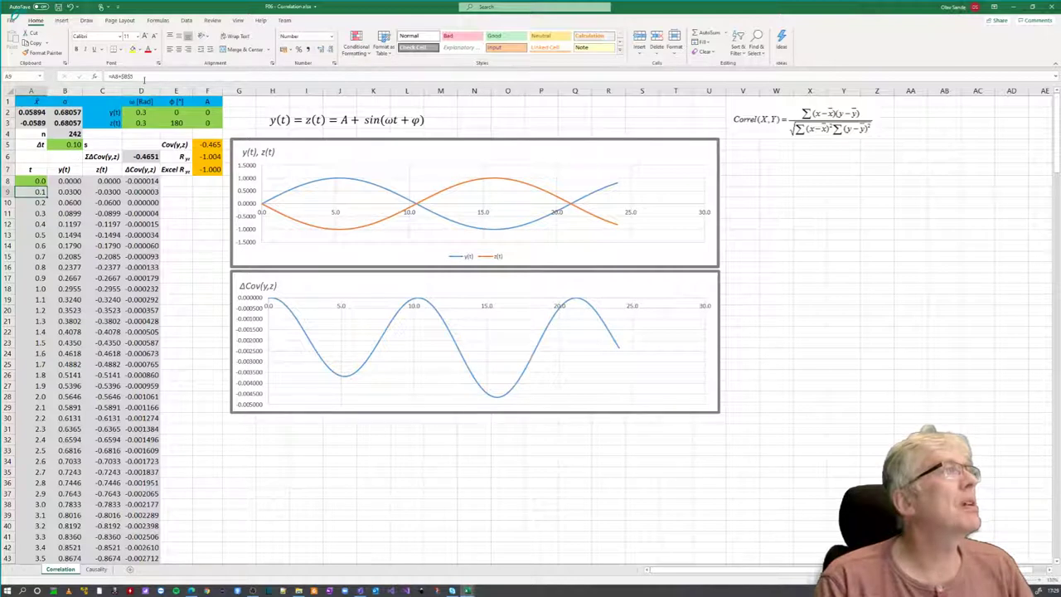
{"action": "left_click", "coordinate": [145, 76]}
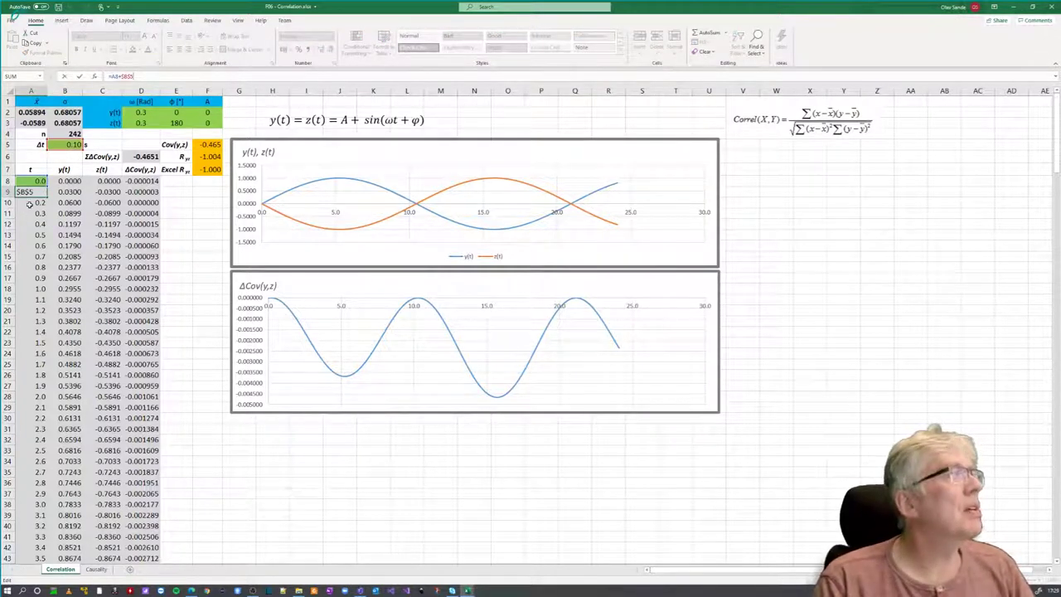
{"action": "key", "text": "ctrl+Return"}
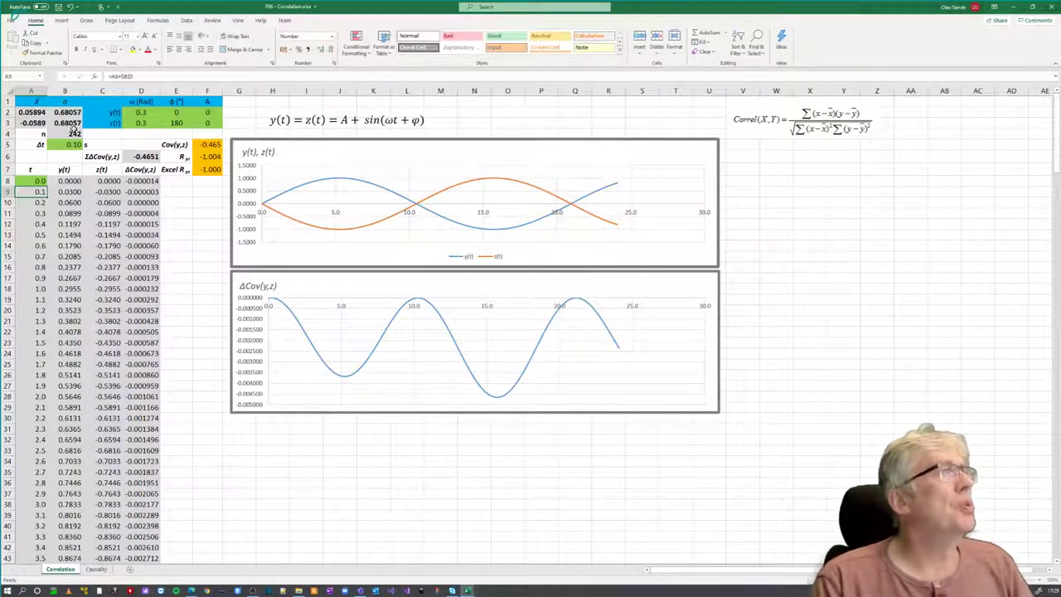
Review the sample count formula in B4 and the z(t) and y(t) formulas in C8 and B8
{"action": "left_click", "coordinate": [72, 133]}
{"action": "left_click", "coordinate": [165, 73]}
{"action": "key", "text": "Escape"}
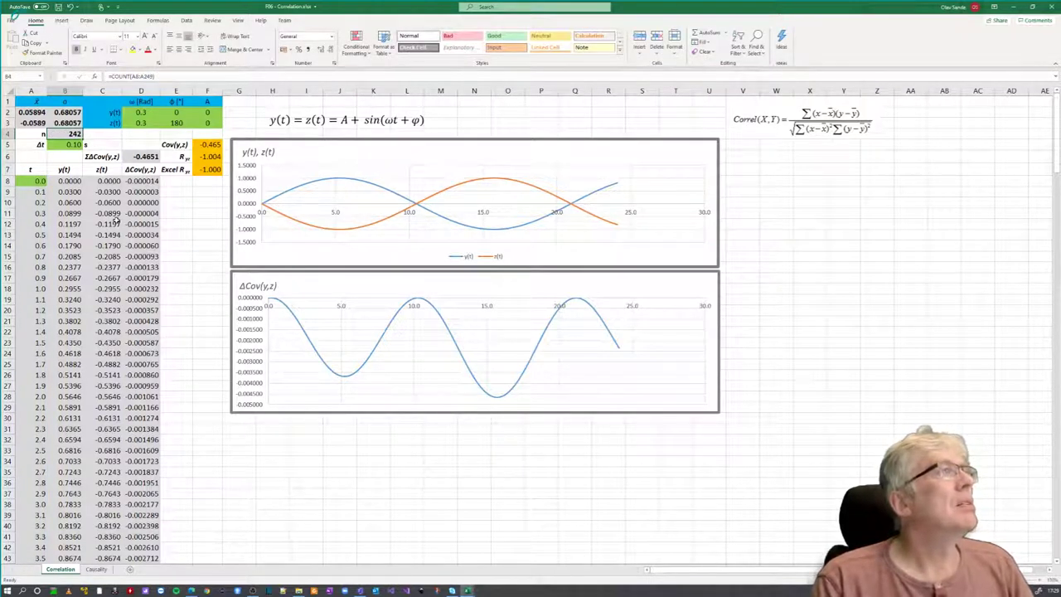
{"action": "left_click", "coordinate": [103, 181]}
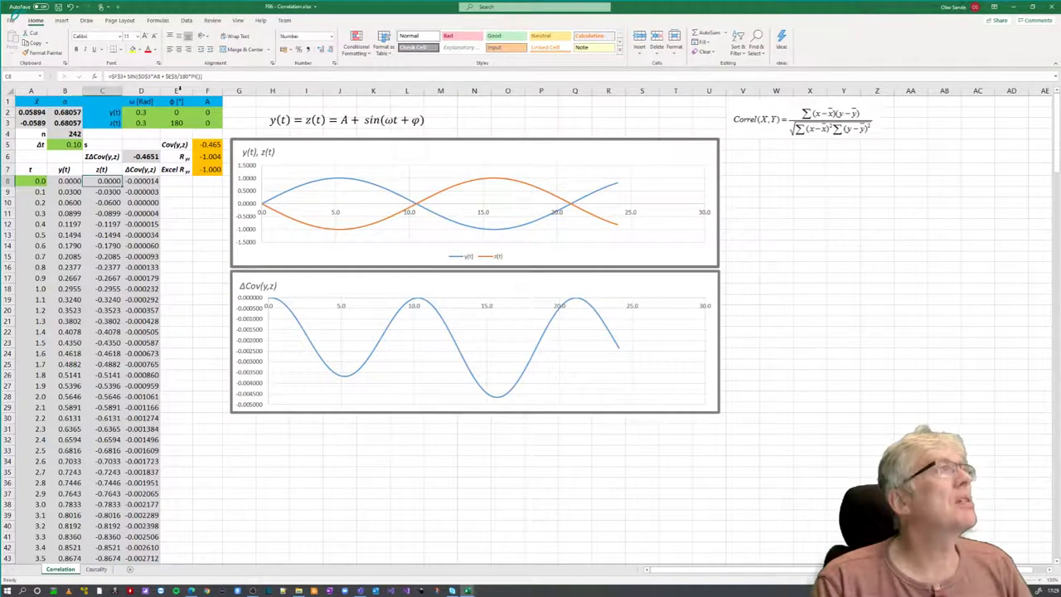
{"action": "left_click", "coordinate": [206, 75]}
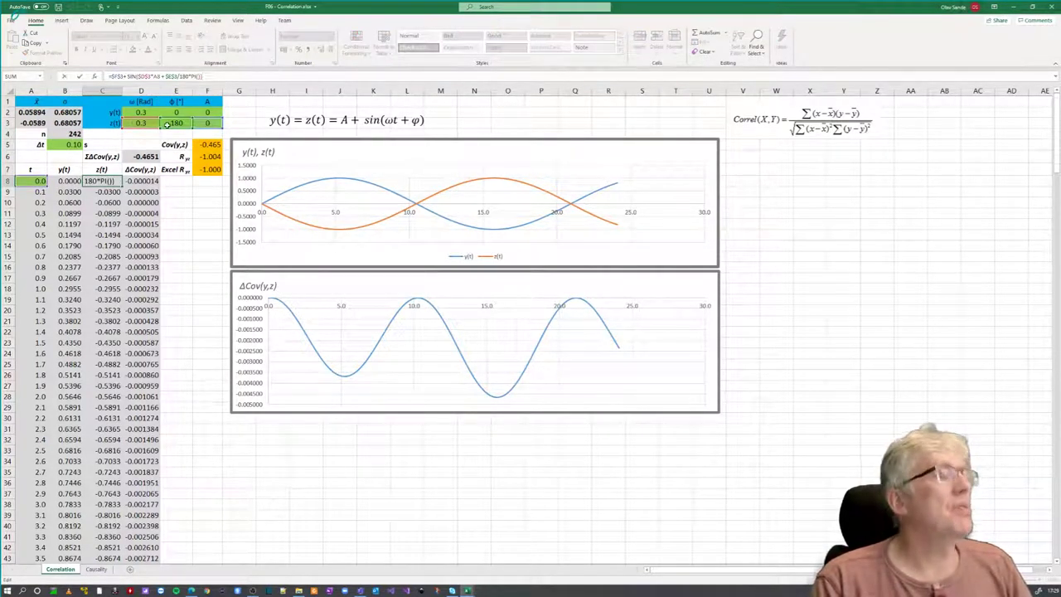
{"action": "key", "text": "Escape"}
{"action": "key", "text": "Left"}
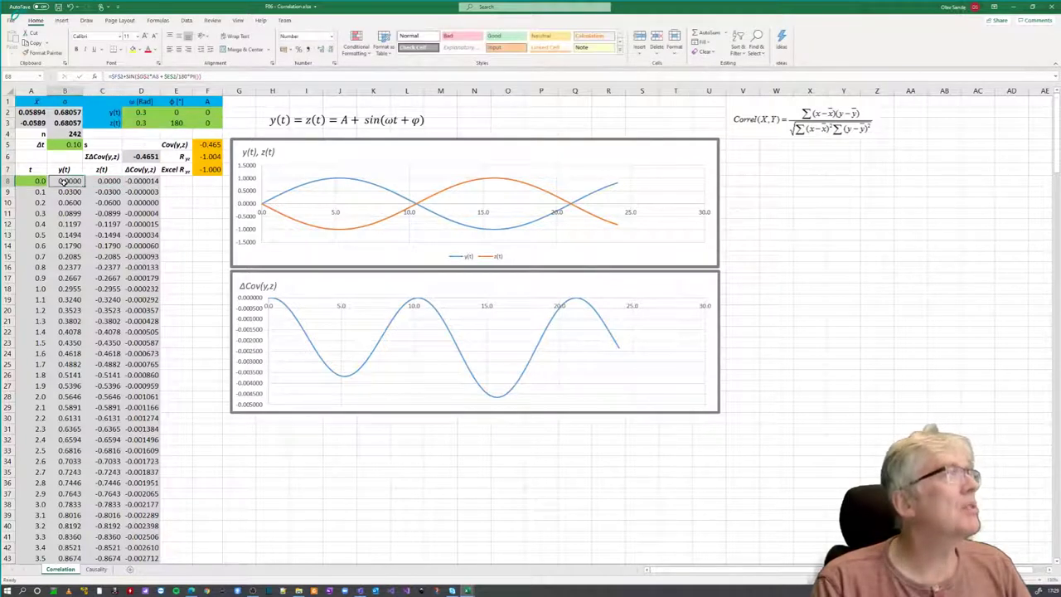
{"action": "left_click", "coordinate": [213, 75]}
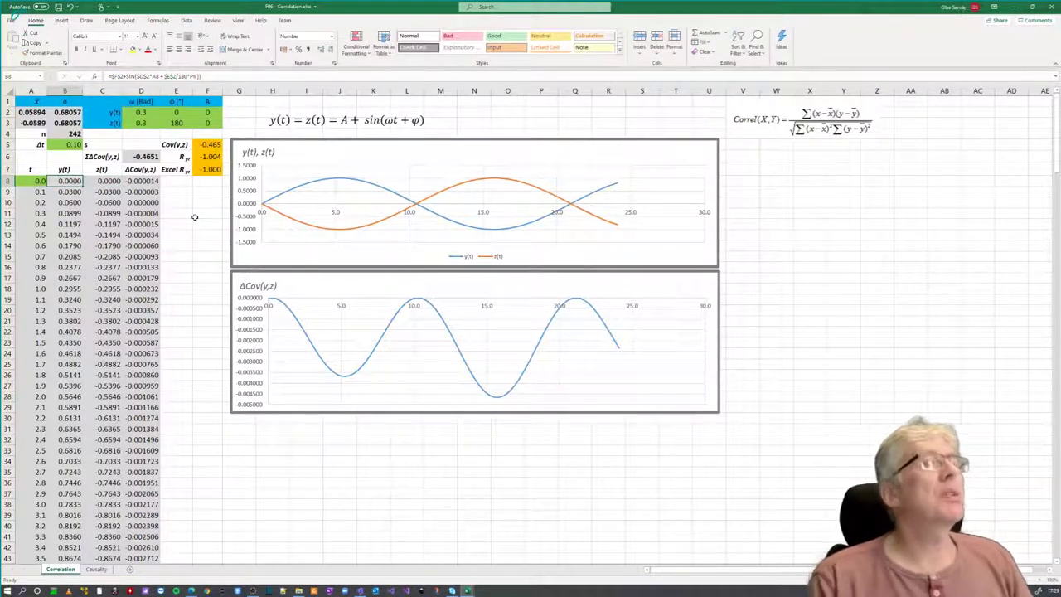
Examine the covariance term in D8 and the amplitude, frequency and phase cells z(t) and y(t) use
{"action": "left_click", "coordinate": [136, 181]}
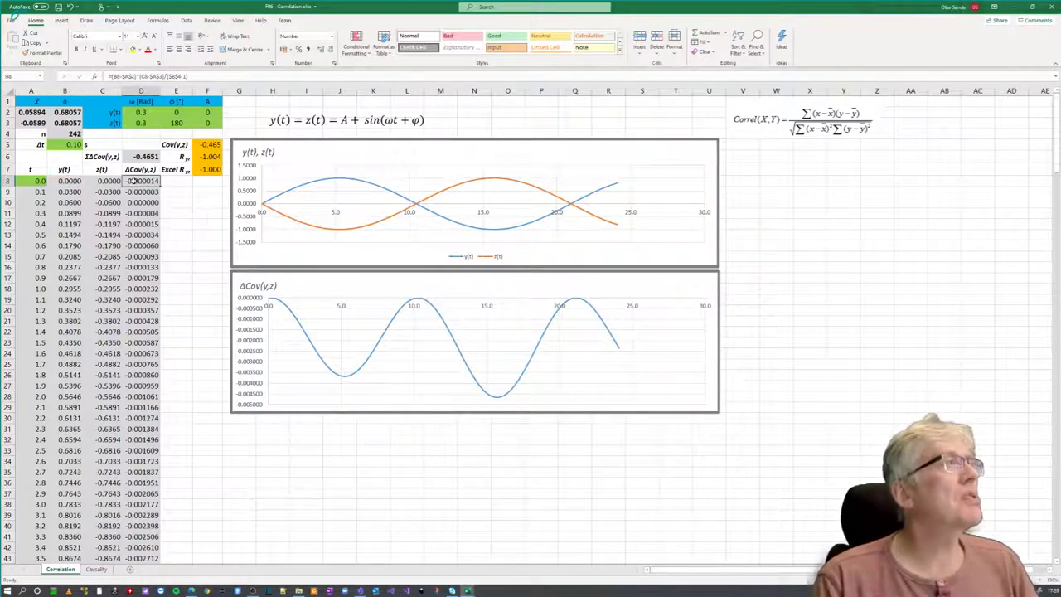
{"action": "left_click", "coordinate": [196, 76]}
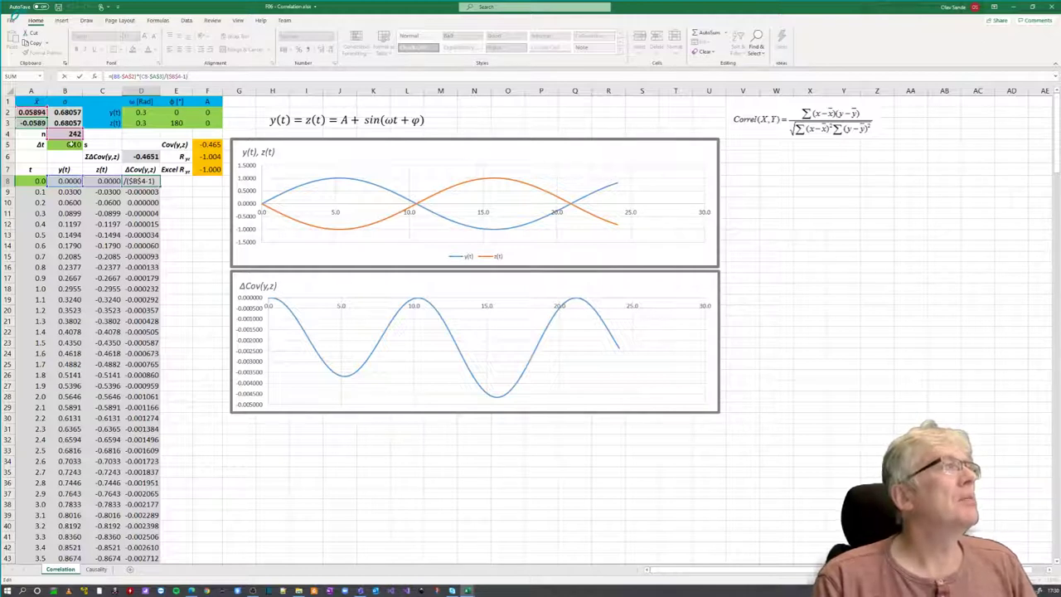
{"action": "key", "text": "Escape"}
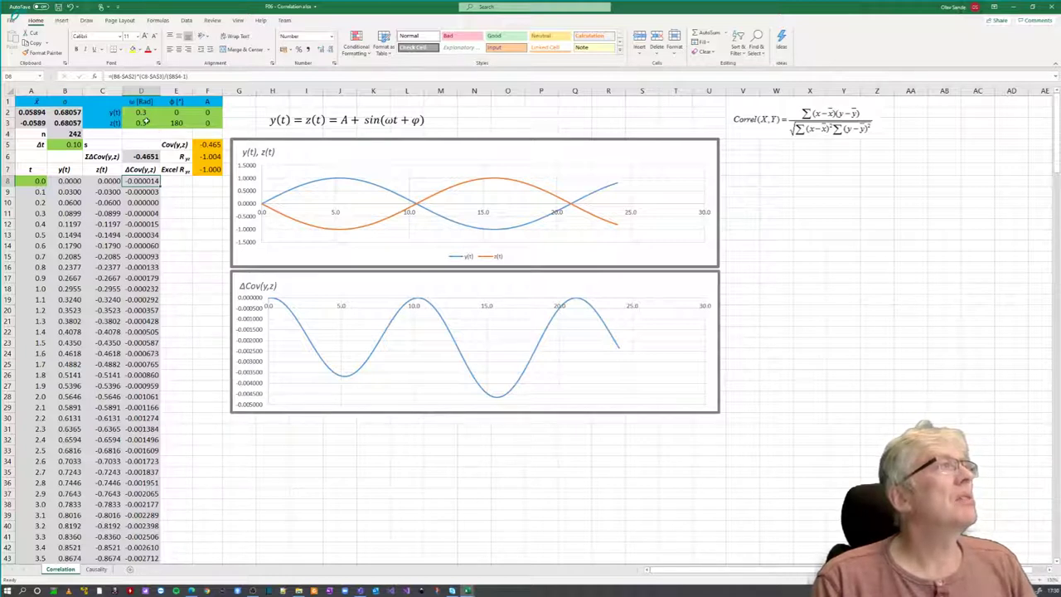
{"action": "left_click", "coordinate": [113, 184]}
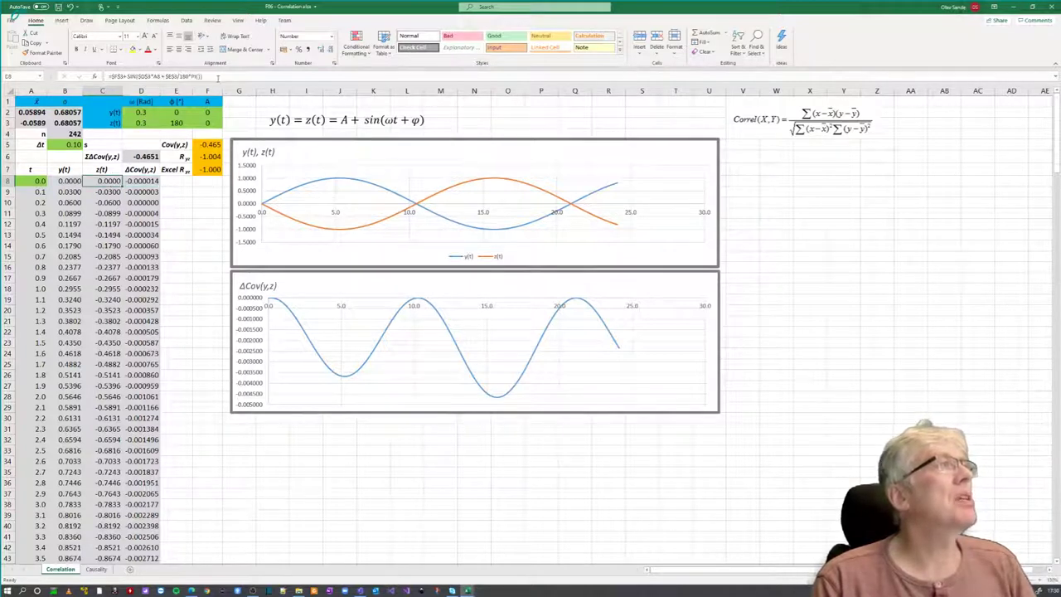
{"action": "left_click", "coordinate": [218, 77]}
{"action": "key", "text": "Escape"}
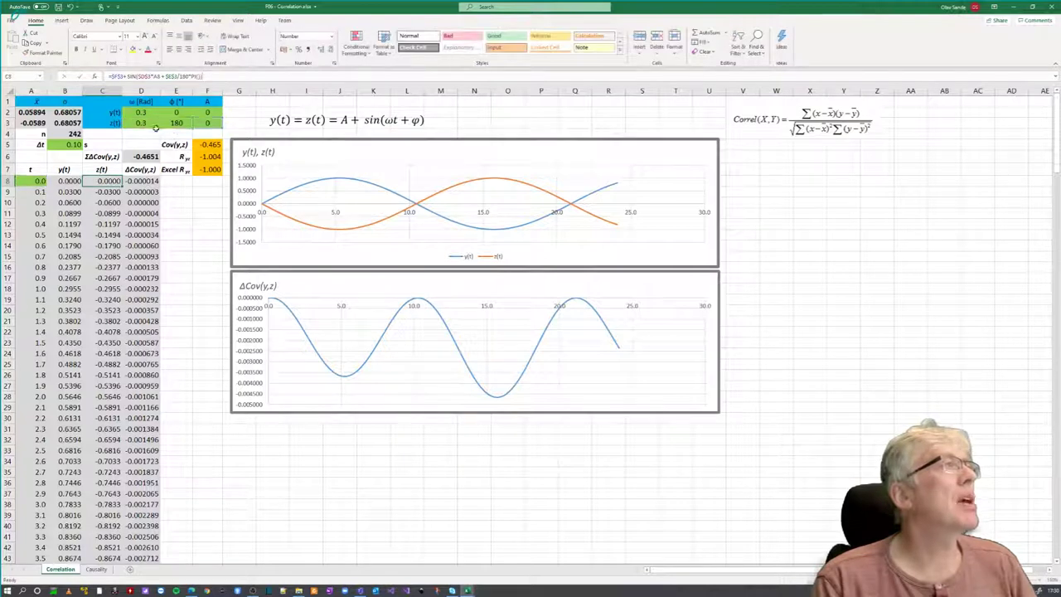
{"action": "double_click", "coordinate": [64, 179]}
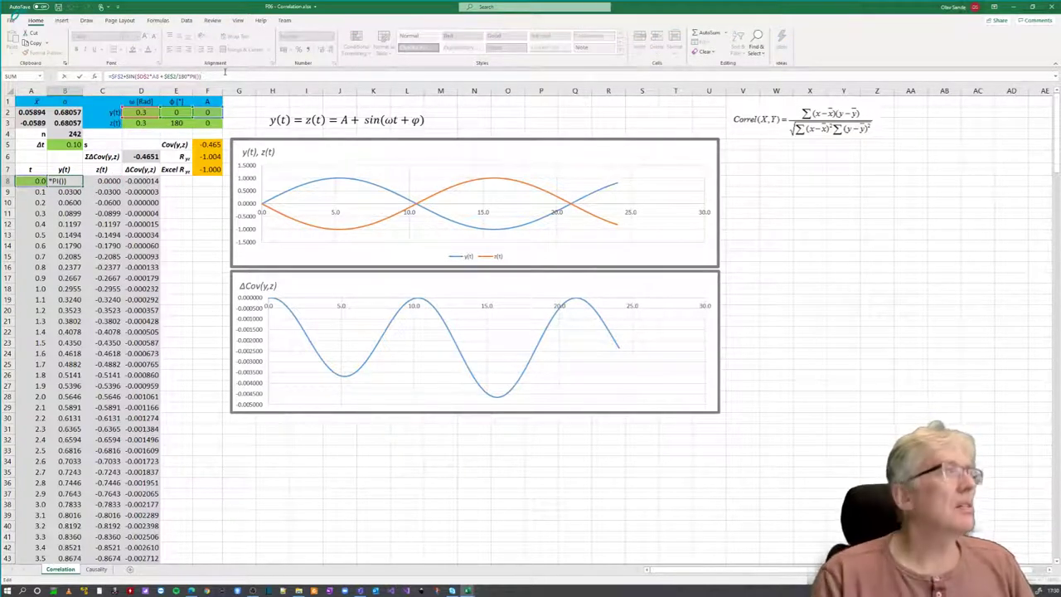
{"action": "key", "text": "Escape"}
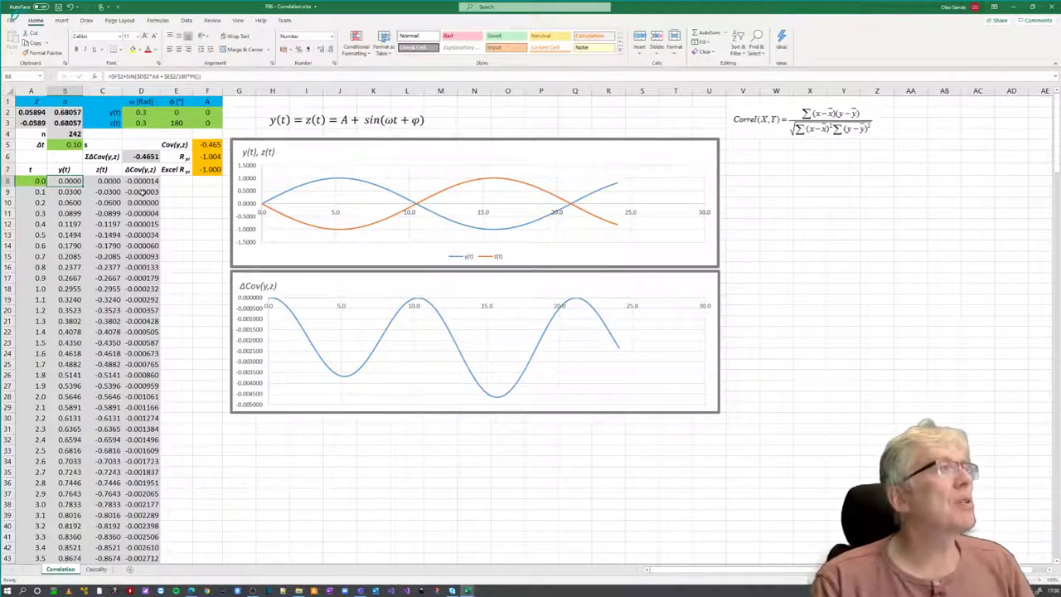
Trace the covariance terms in D8 and D12 and their sum over D8:D249 in D6
{"action": "left_click", "coordinate": [144, 180]}
{"action": "left_click", "coordinate": [193, 76]}
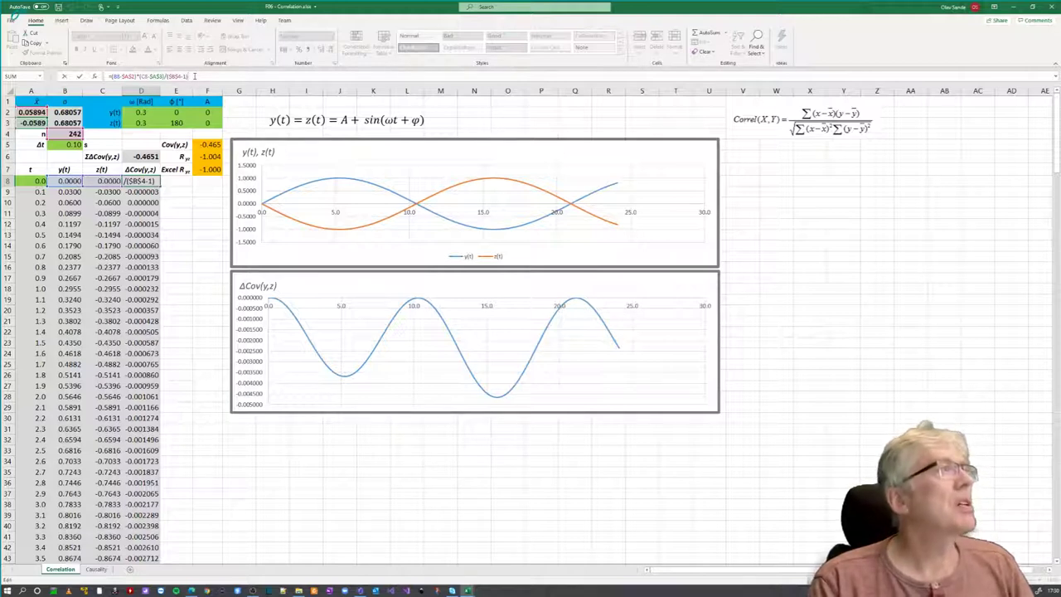
{"action": "left_click", "coordinate": [141, 224]}
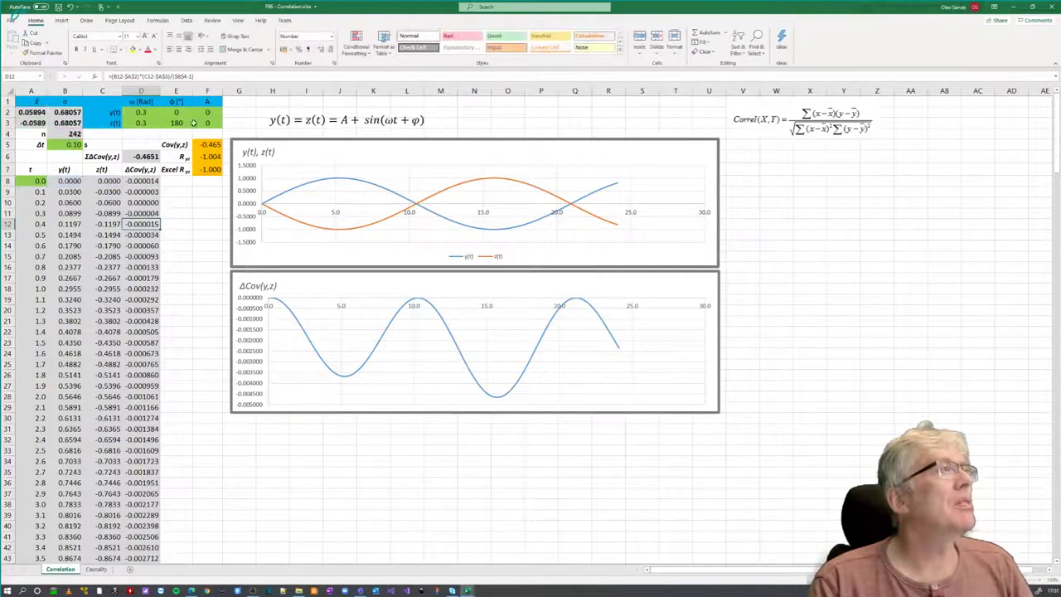
{"action": "left_click", "coordinate": [209, 80]}
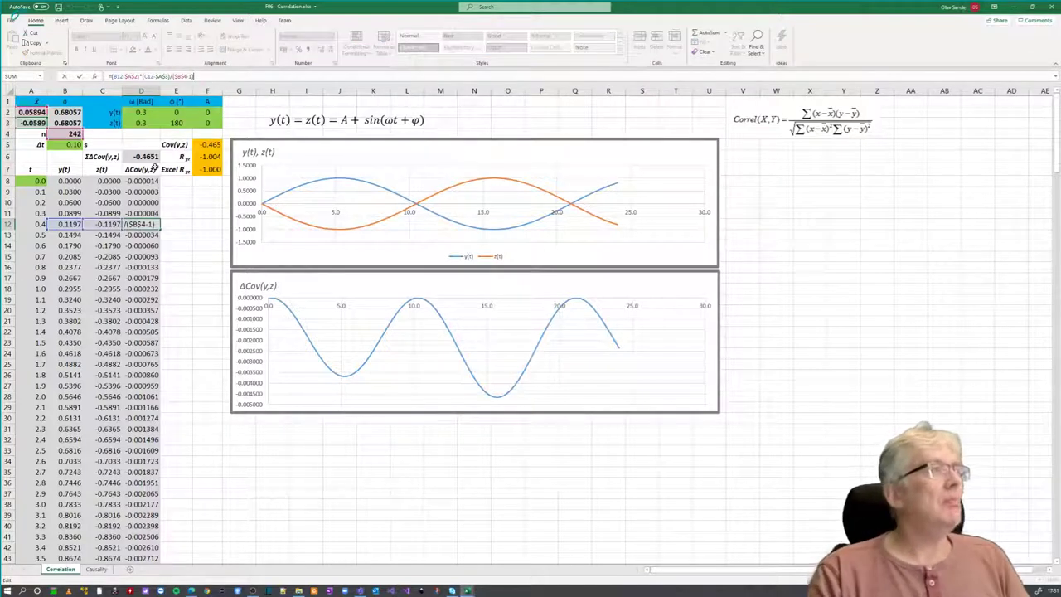
{"action": "left_click", "coordinate": [150, 181]}
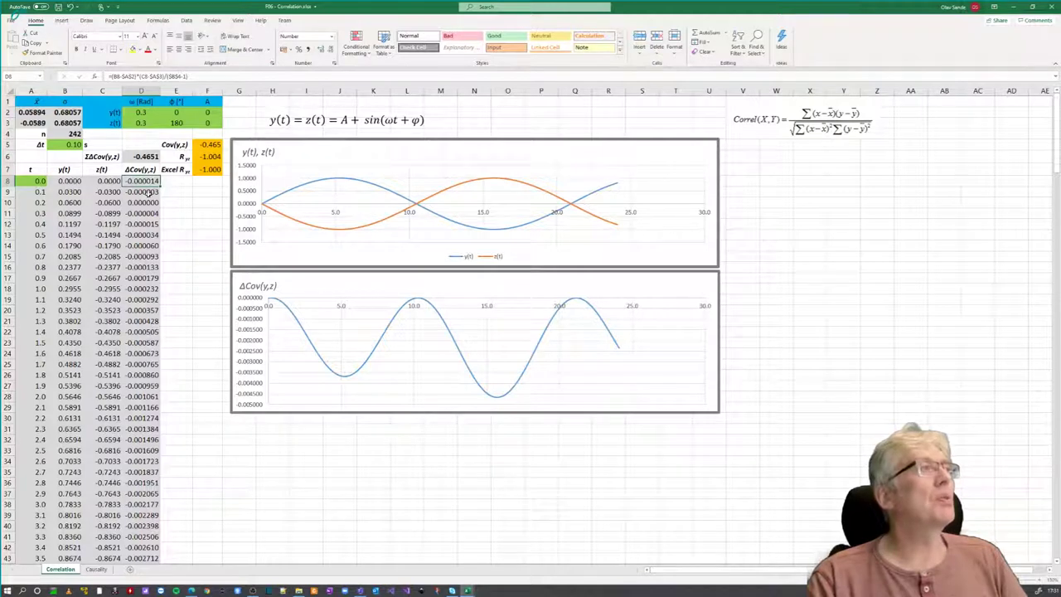
{"action": "left_click", "coordinate": [147, 156]}
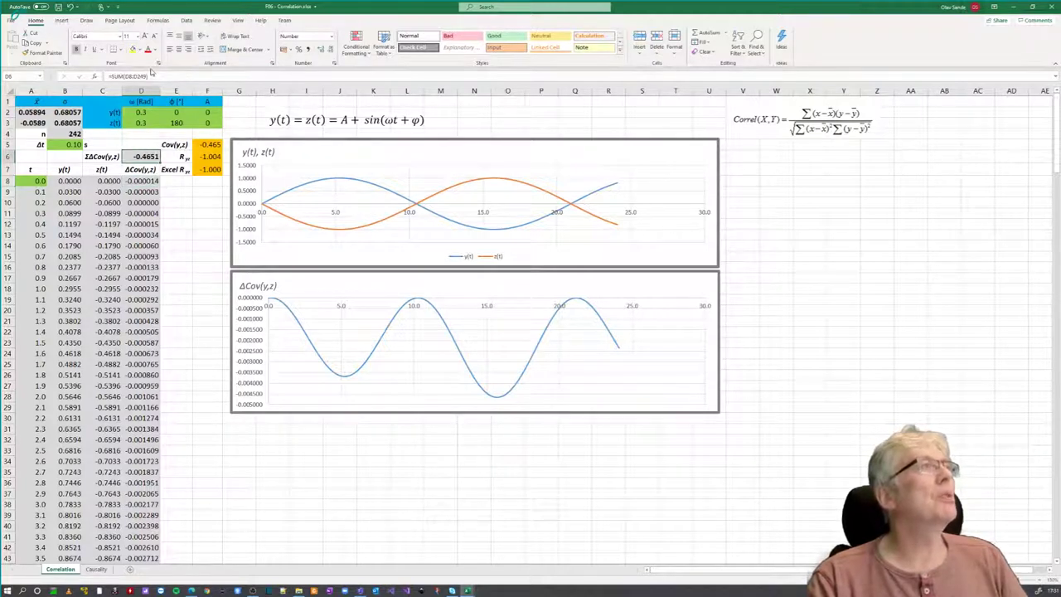
{"action": "left_click", "coordinate": [152, 75]}
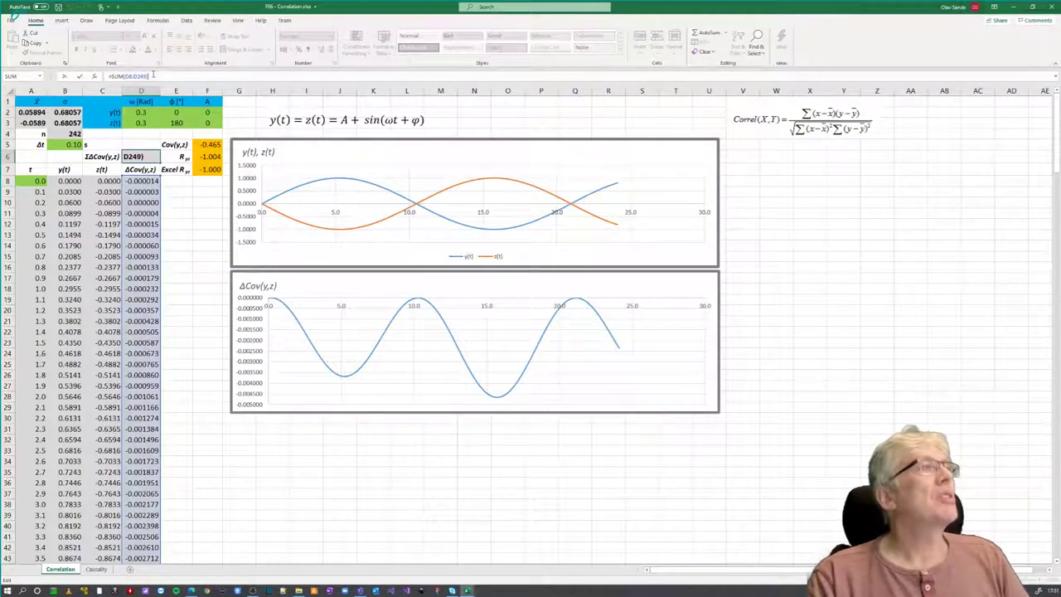
{"action": "key", "text": "Escape"}
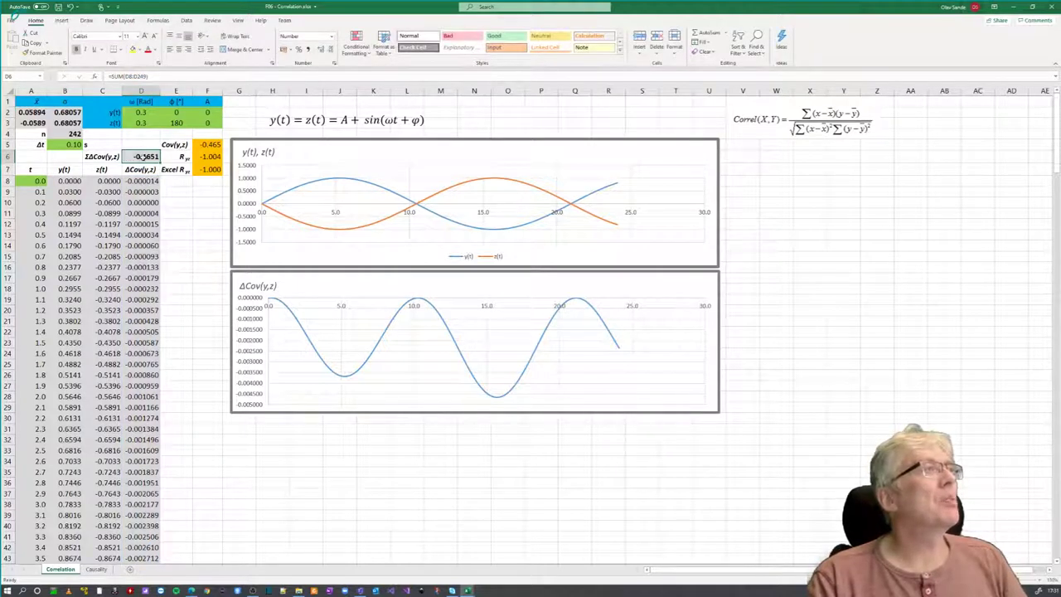
Inspect the Cov(y,z) result, the R formula and the standard deviation formula in B2
{"action": "left_click", "coordinate": [209, 144]}
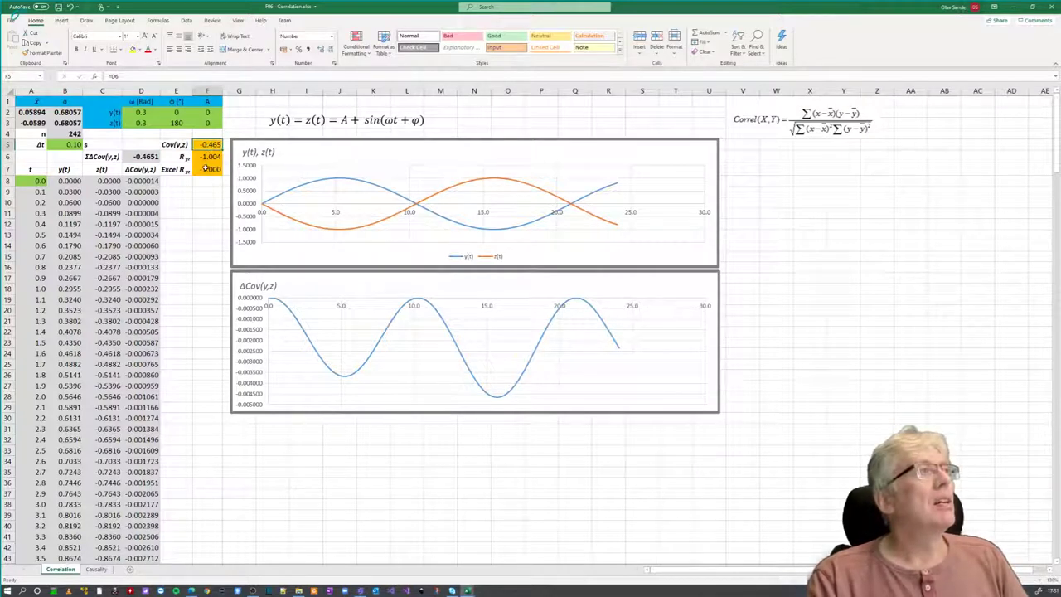
{"action": "key", "text": "Down"}
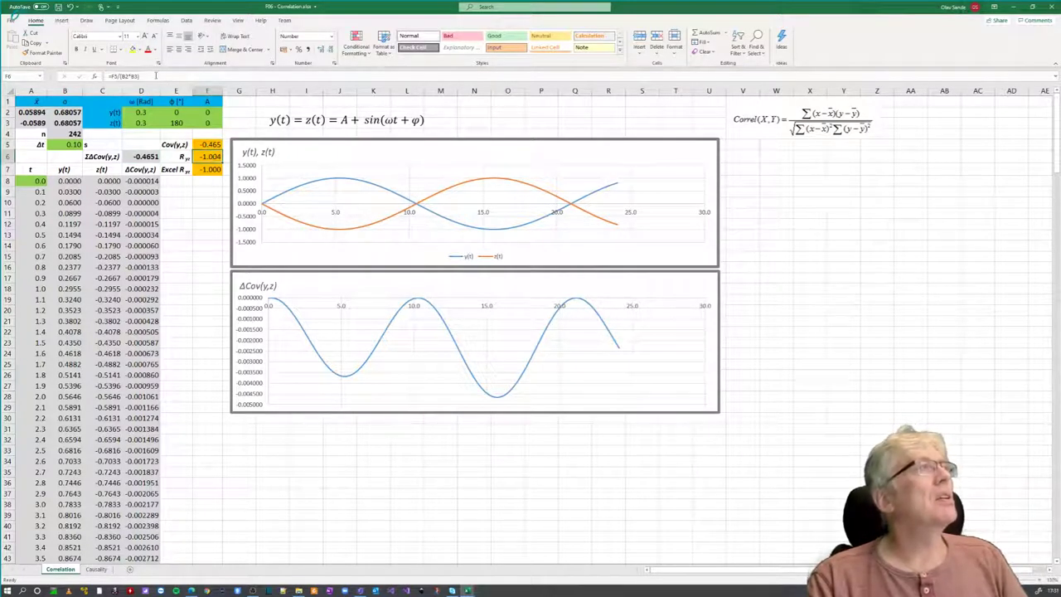
{"action": "left_click", "coordinate": [155, 75]}
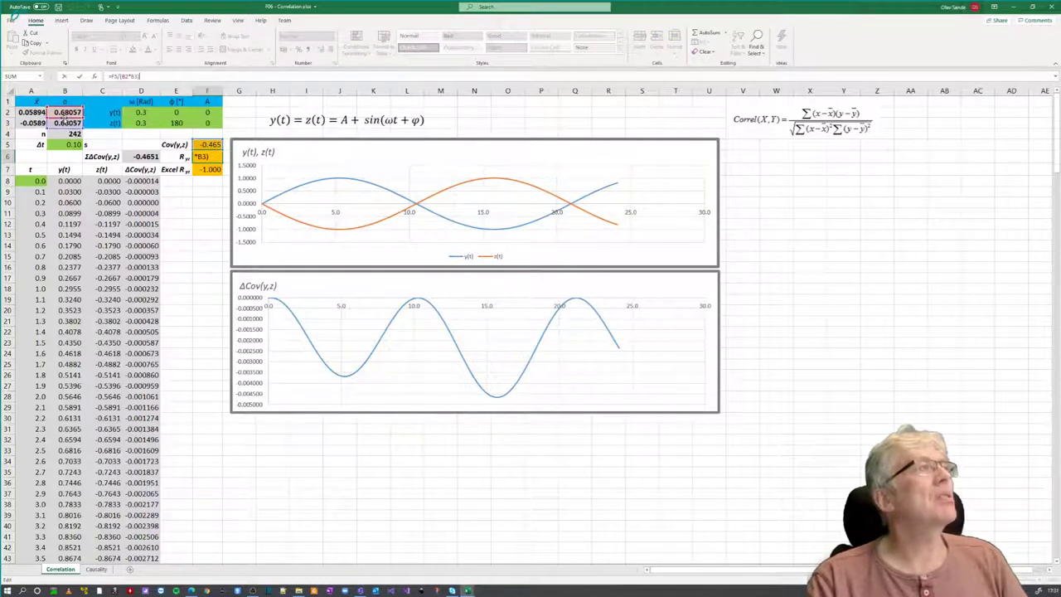
{"action": "key", "text": "Return"}
{"action": "left_click", "coordinate": [112, 135]}
{"action": "left_click", "coordinate": [71, 112]}
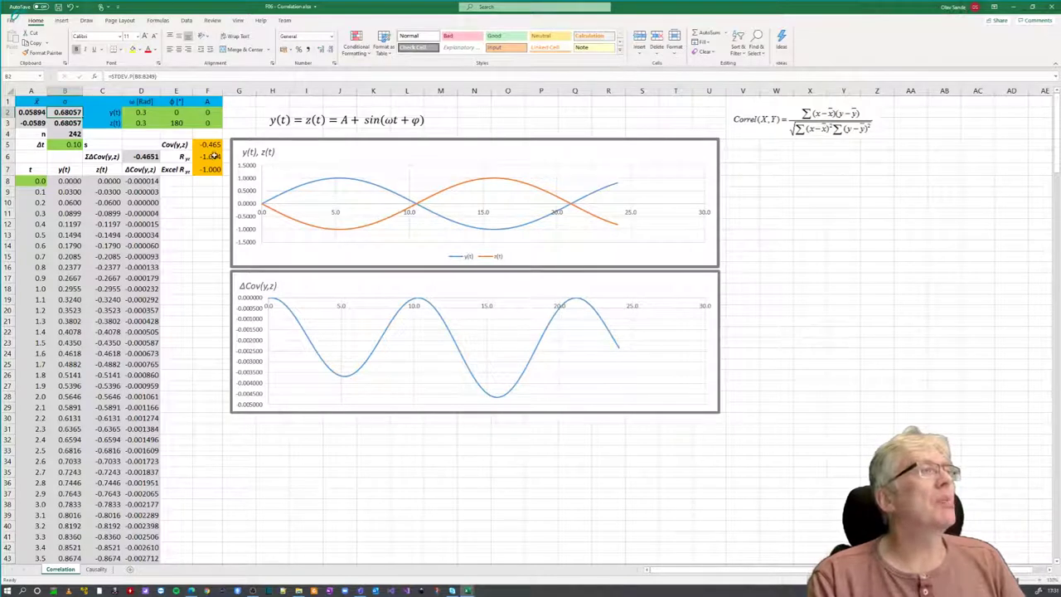
Compare the R formula in F6 with Excel's CORREL result in F7
{"action": "left_click", "coordinate": [205, 192]}
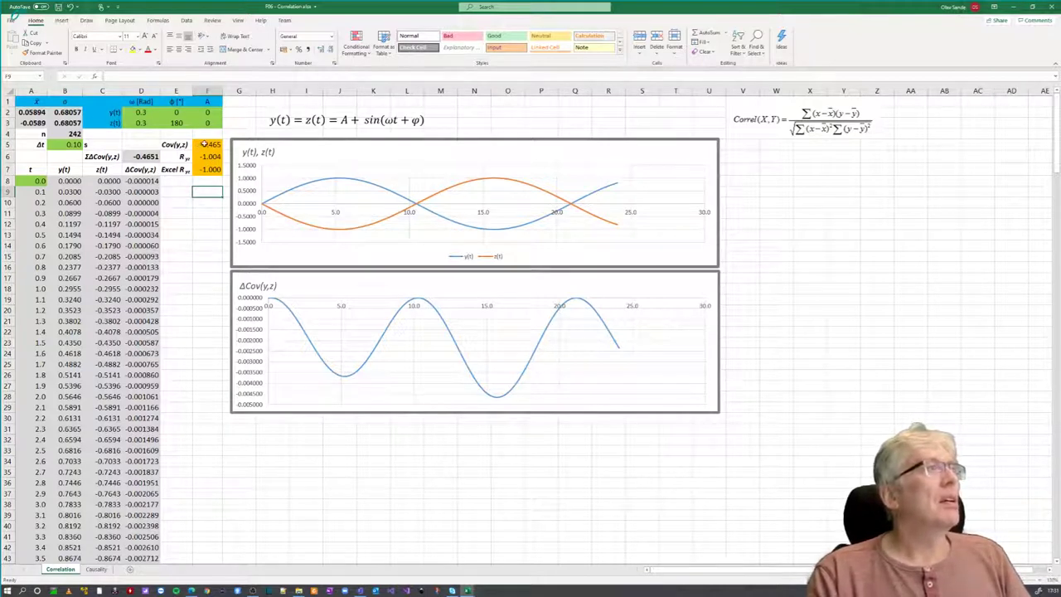
{"action": "left_click", "coordinate": [206, 157]}
{"action": "left_click", "coordinate": [142, 75]}
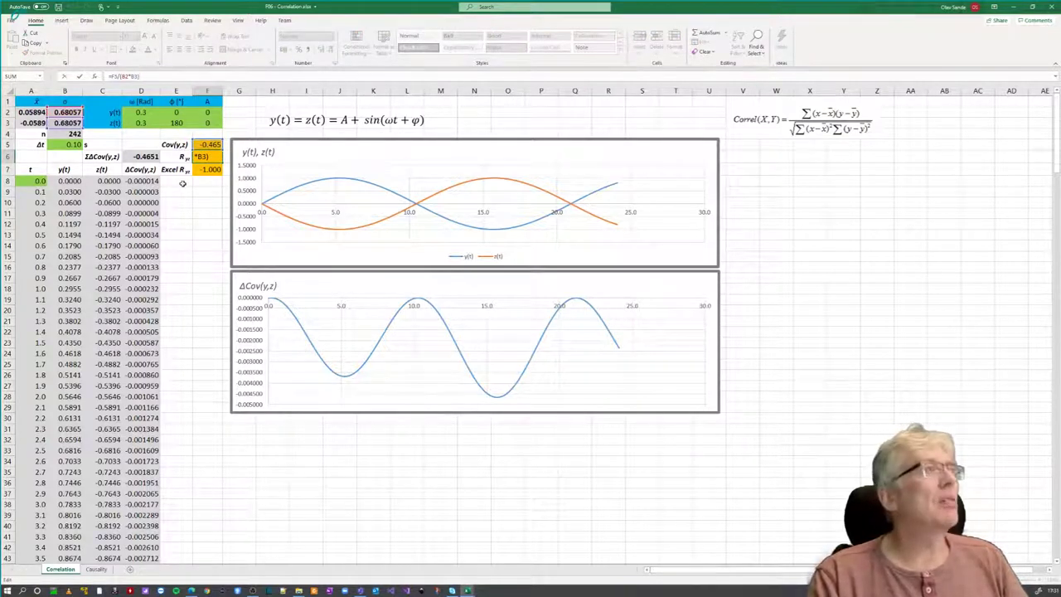
{"action": "key", "text": "Escape"}
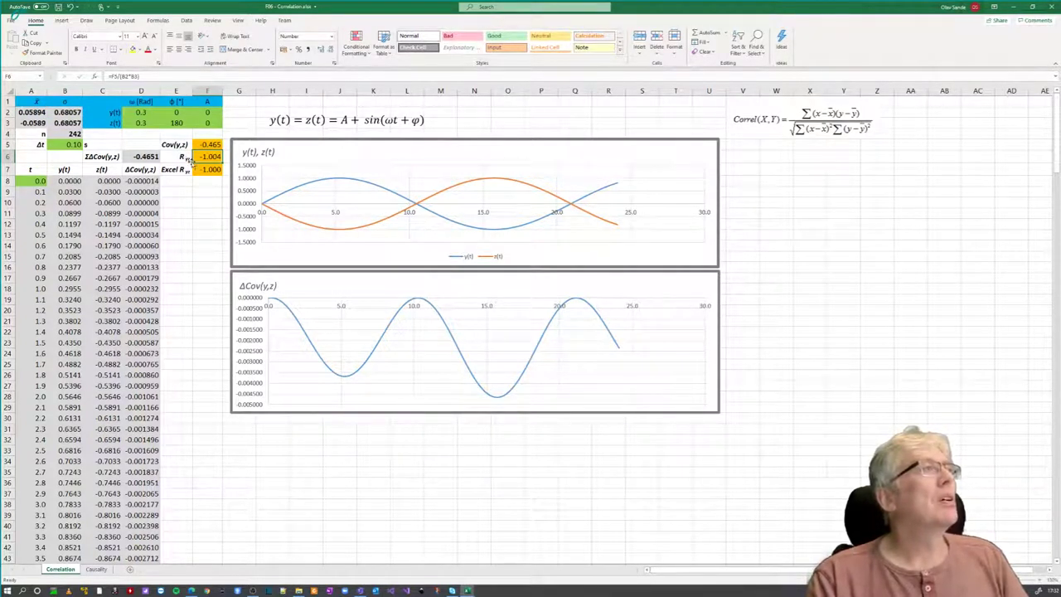
{"action": "left_click", "coordinate": [173, 169]}
{"action": "left_click", "coordinate": [217, 168]}
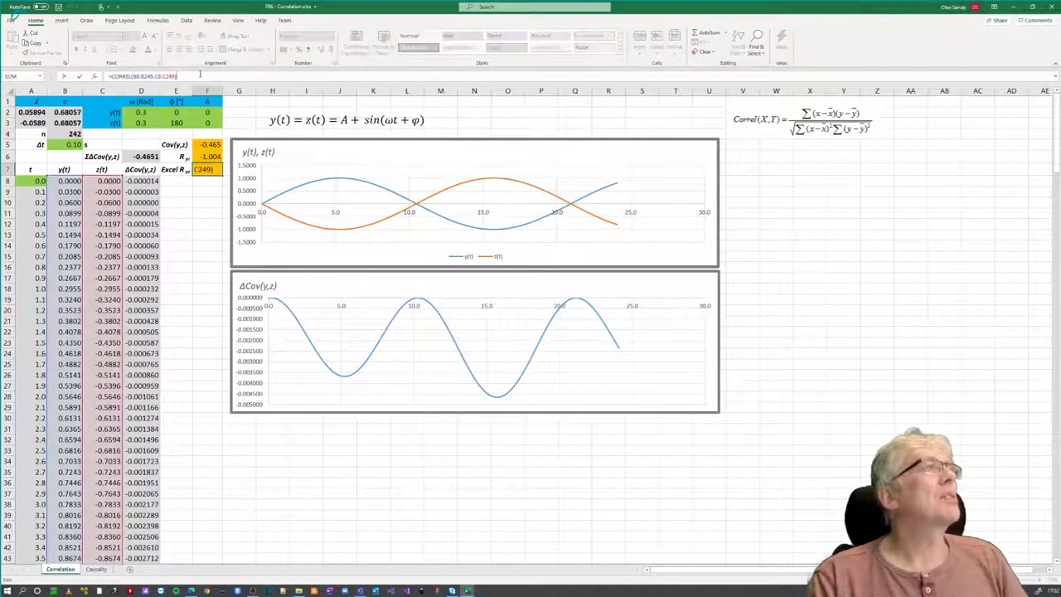
{"action": "left_click", "coordinate": [198, 267]}
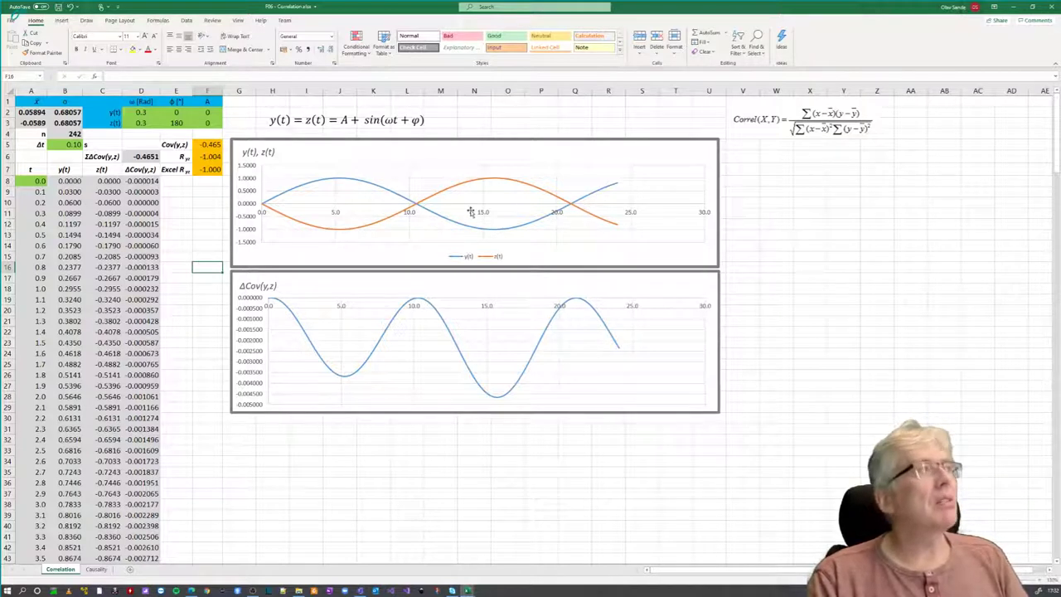
Set z(t)'s phase in E3 to 360° so both curves coincide
{"action": "left_click", "coordinate": [177, 122]}
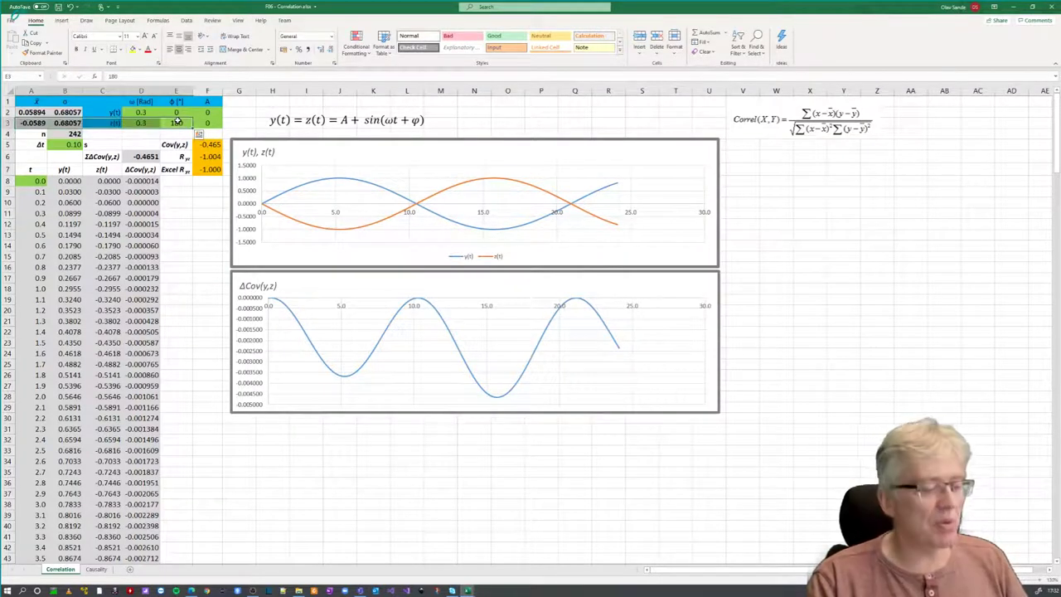
{"action": "type", "text": "3"}
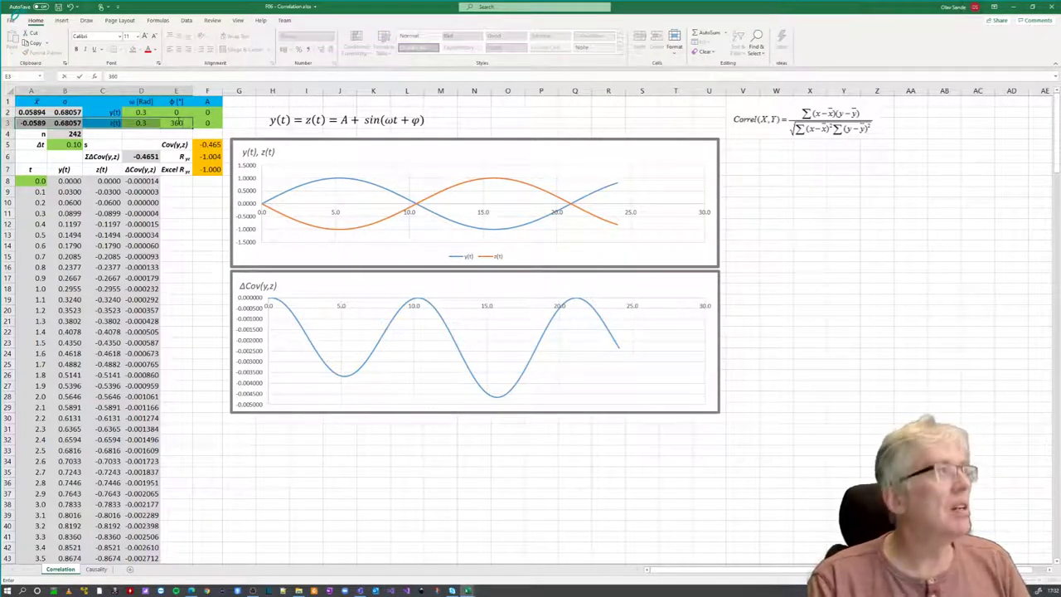
{"action": "type", "text": "60"}
{"action": "key", "text": "Return"}
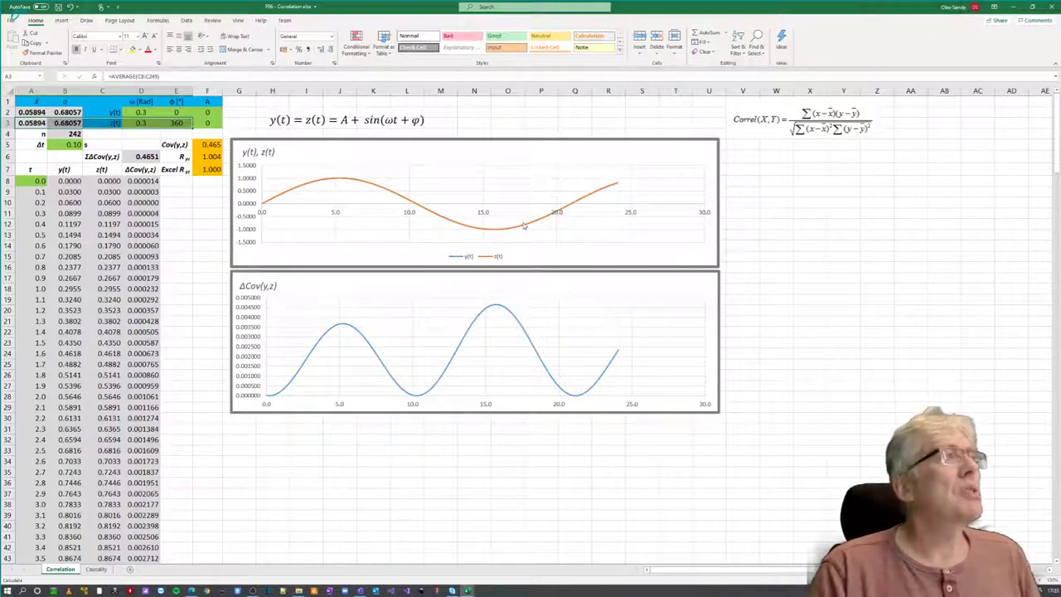
Enter 10 as y(t)'s offset A in F2, lifting its curve to about 10
{"action": "left_click", "coordinate": [205, 214]}
{"action": "left_click", "coordinate": [204, 113]}
{"action": "type", "text": "1"}
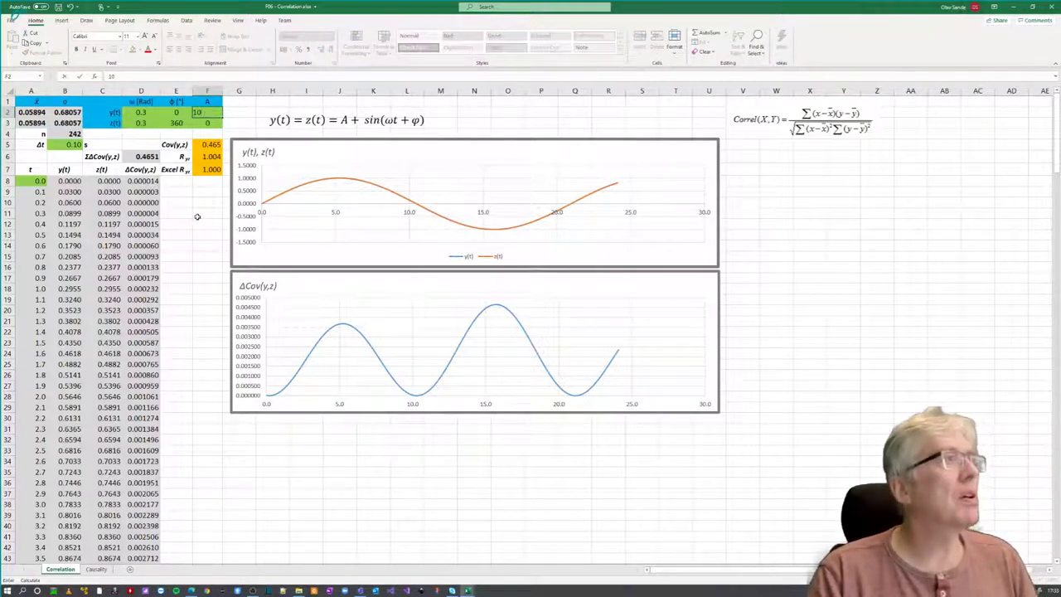
{"action": "left_click", "coordinate": [200, 215]}
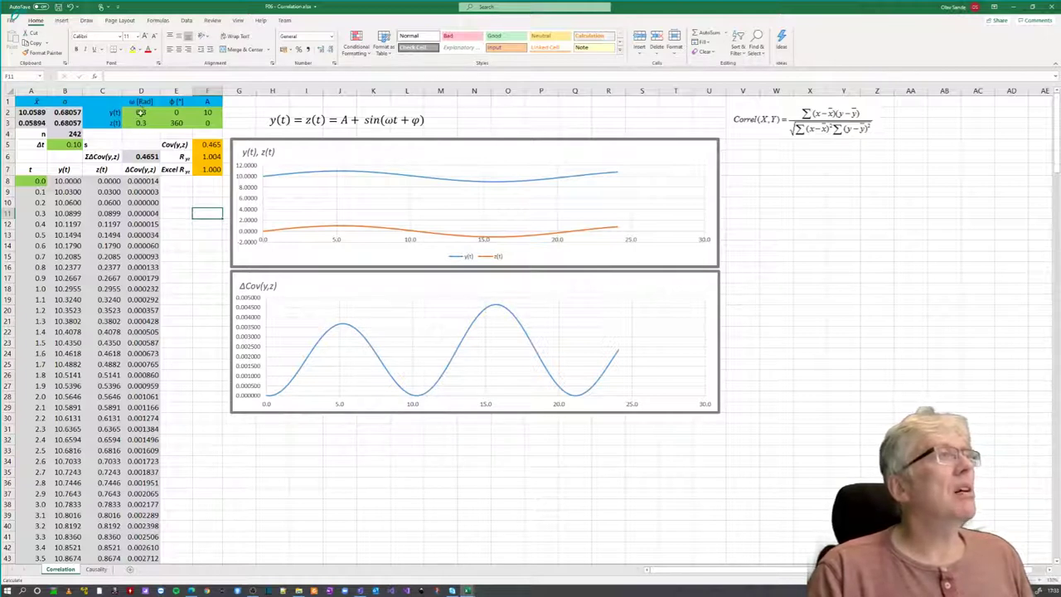
Reset y(t)'s offset A in F2 to 0
{"action": "left_click", "coordinate": [207, 113]}
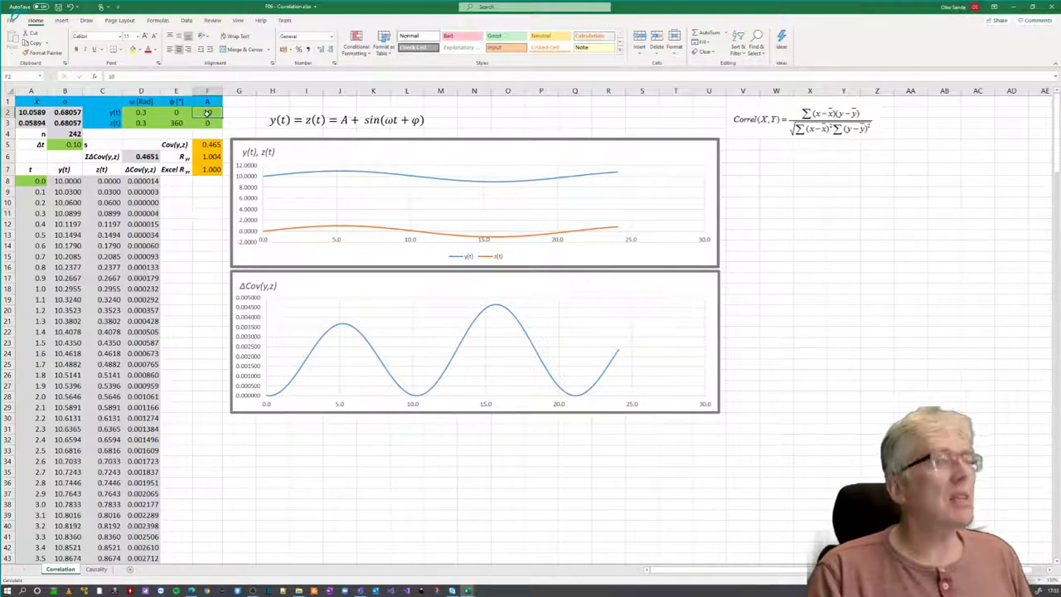
{"action": "type", "text": "0"}
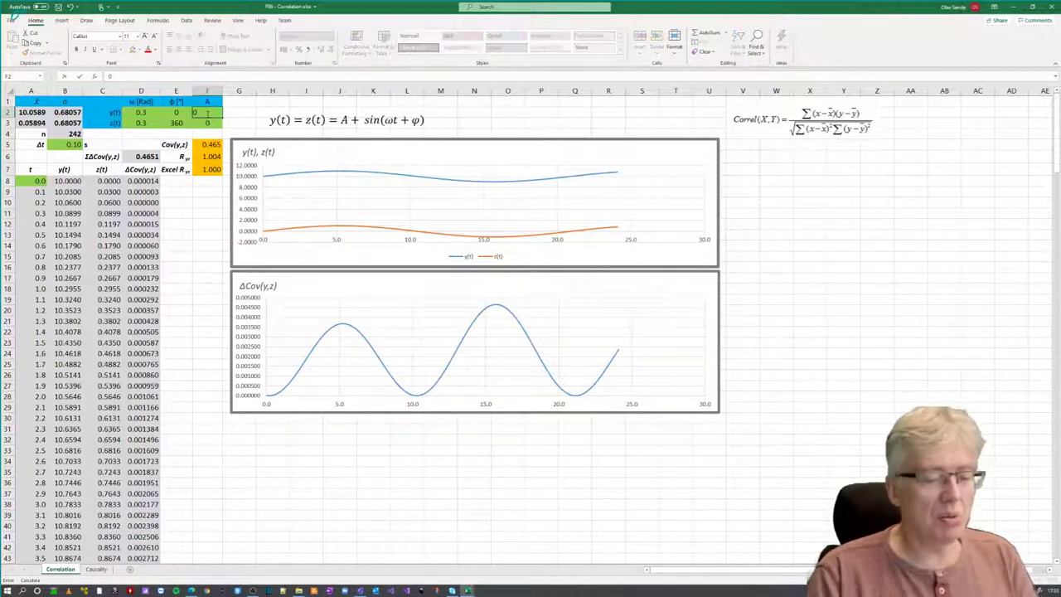
{"action": "key", "text": "Return"}
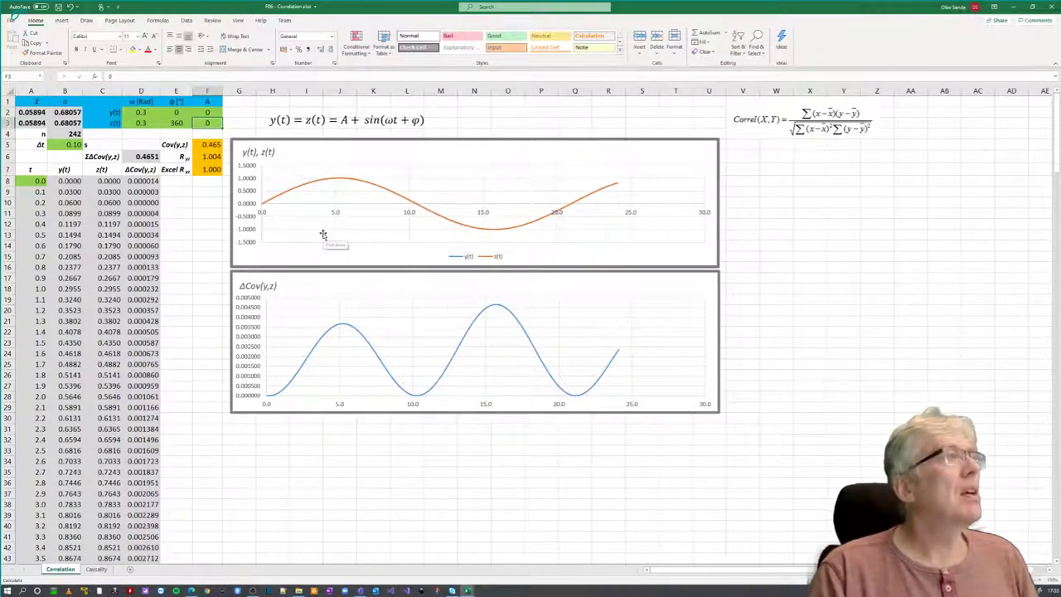
Lower y(t)'s frequency ω in D2 to 0.2, dropping R to about 0.31
{"action": "left_click", "coordinate": [134, 112]}
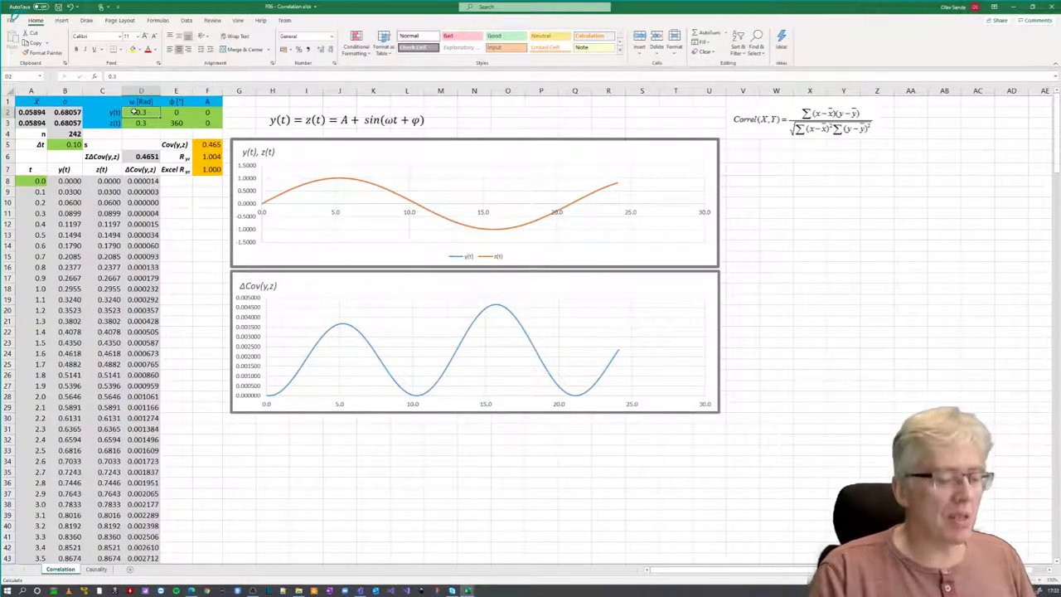
{"action": "type", "text": "0."}
{"action": "key", "text": "Return"}
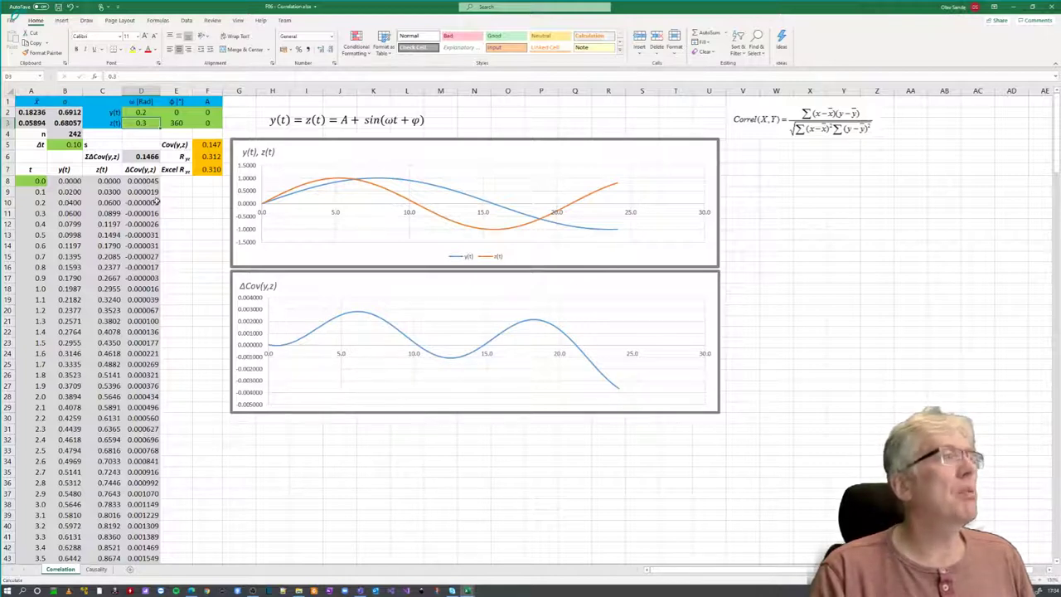
Restore y(t)'s frequency ω in D2 to 0.3
{"action": "left_click", "coordinate": [225, 248]}
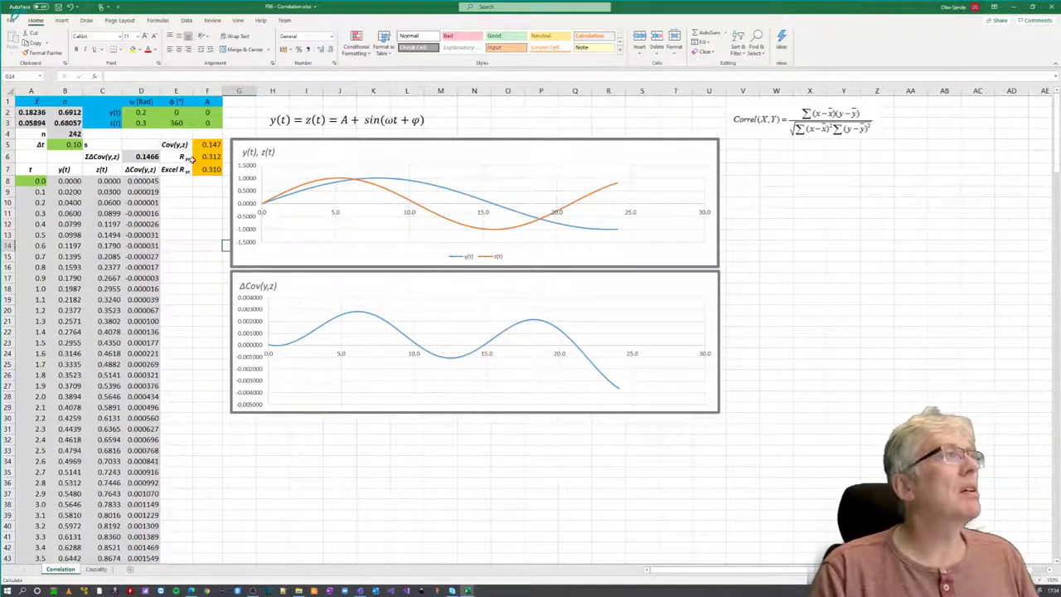
{"action": "left_click", "coordinate": [138, 113]}
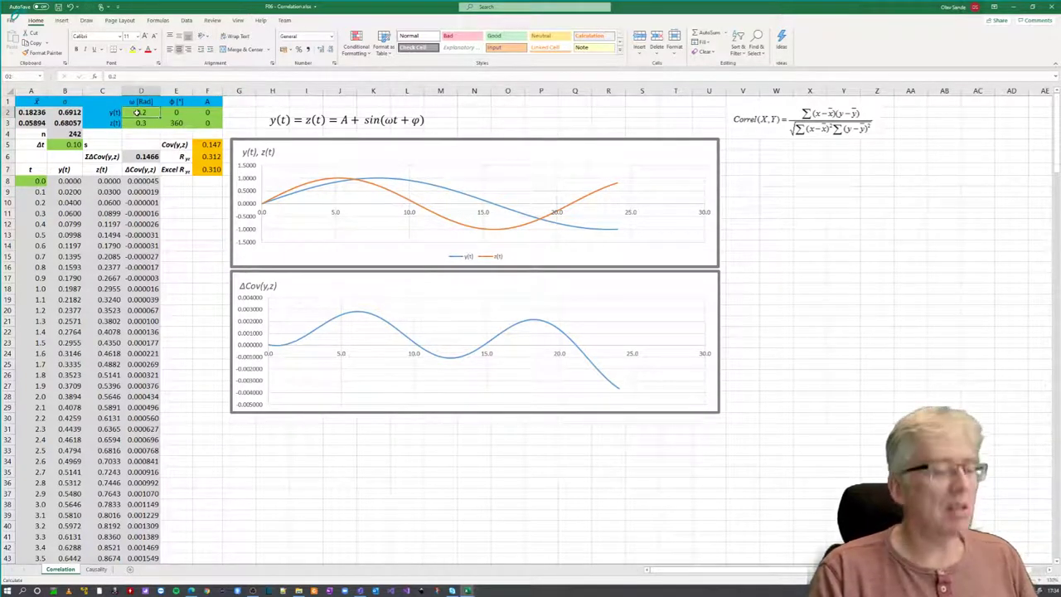
{"action": "type", "text": "0"}
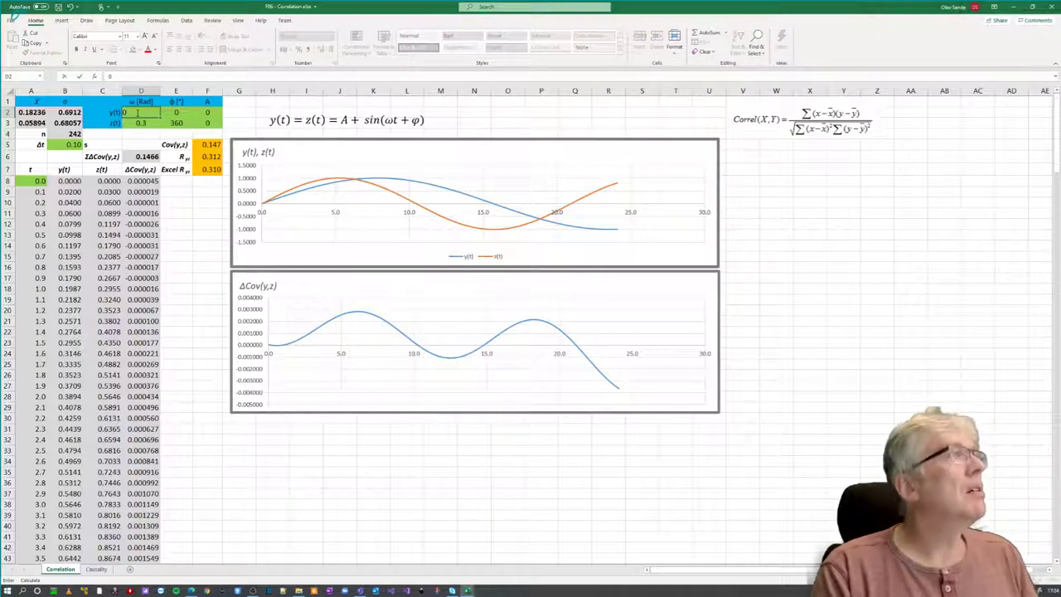
{"action": "type", "text": ".3"}
{"action": "key", "text": "Return"}
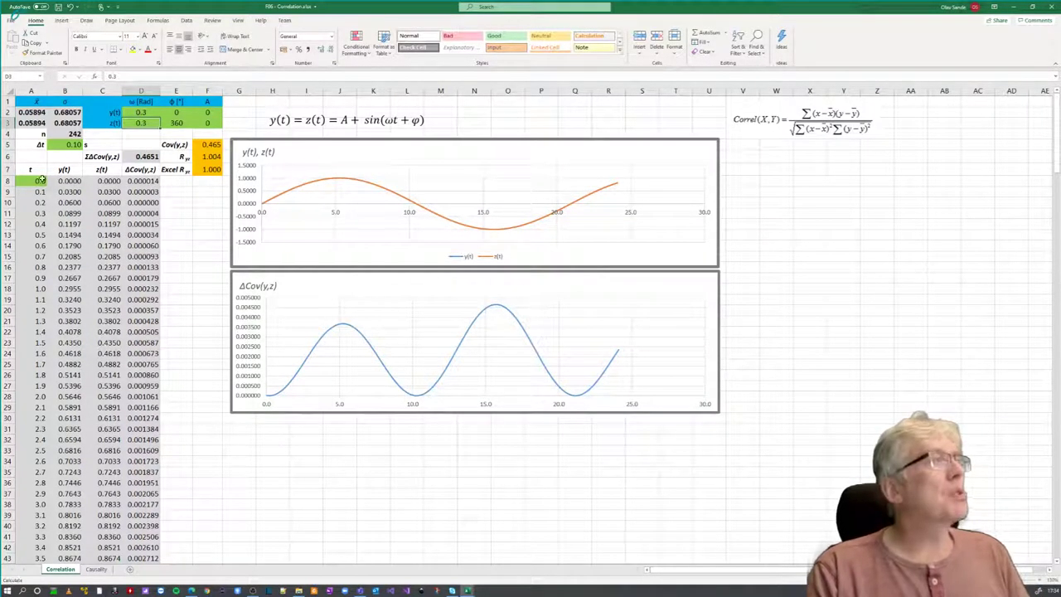
Raise the time step Δt in B5 to 1.00, stretching the charts over more cycles
{"action": "left_click", "coordinate": [63, 144]}
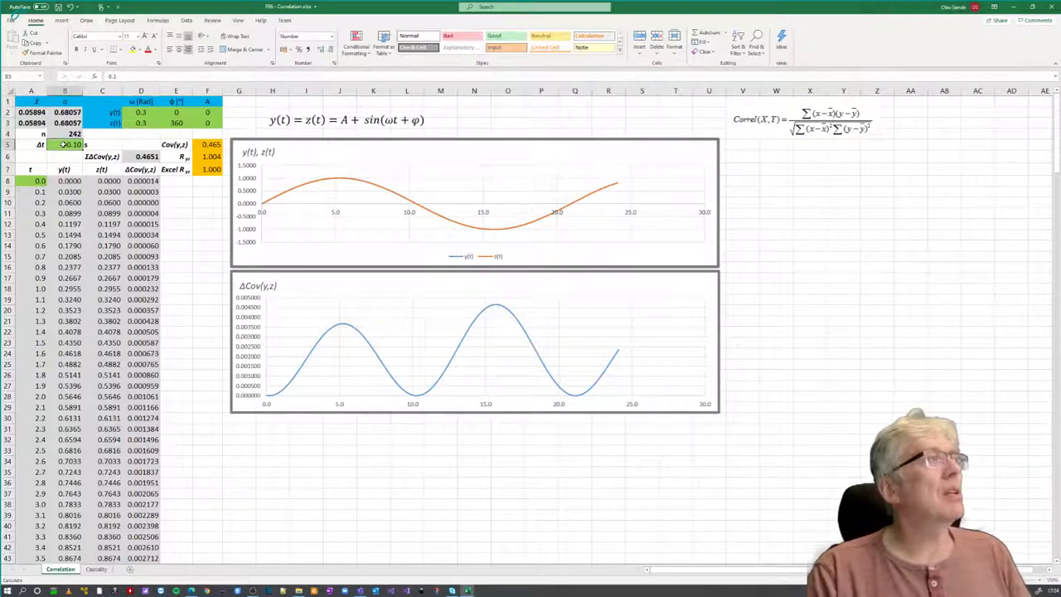
{"action": "type", "text": "1"}
{"action": "key", "text": "Return"}
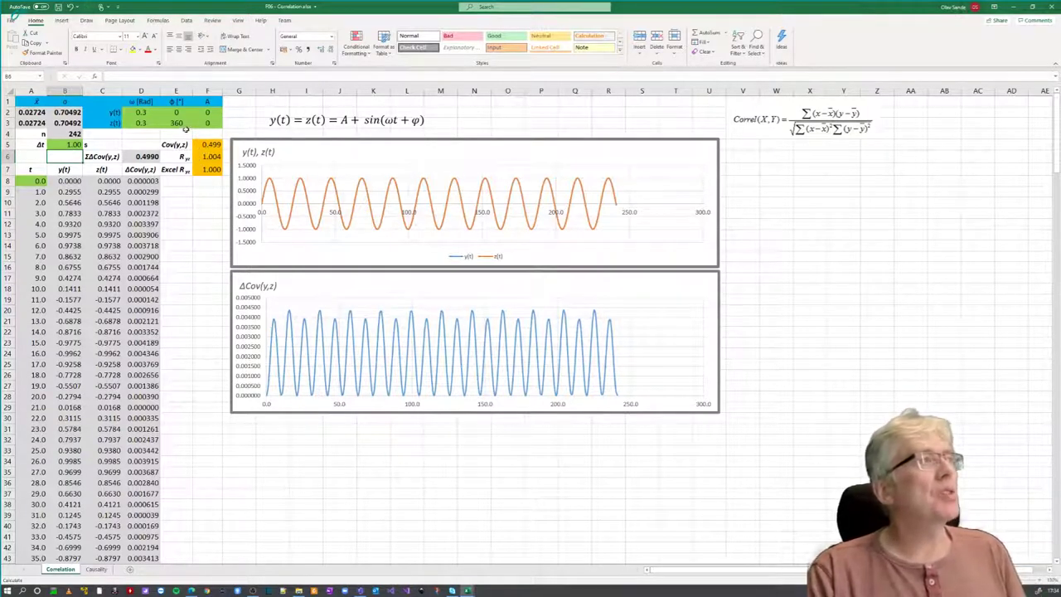
Try a 45° phase for z(t) in E3
{"action": "left_click", "coordinate": [178, 123]}
{"action": "type", "text": "45"}
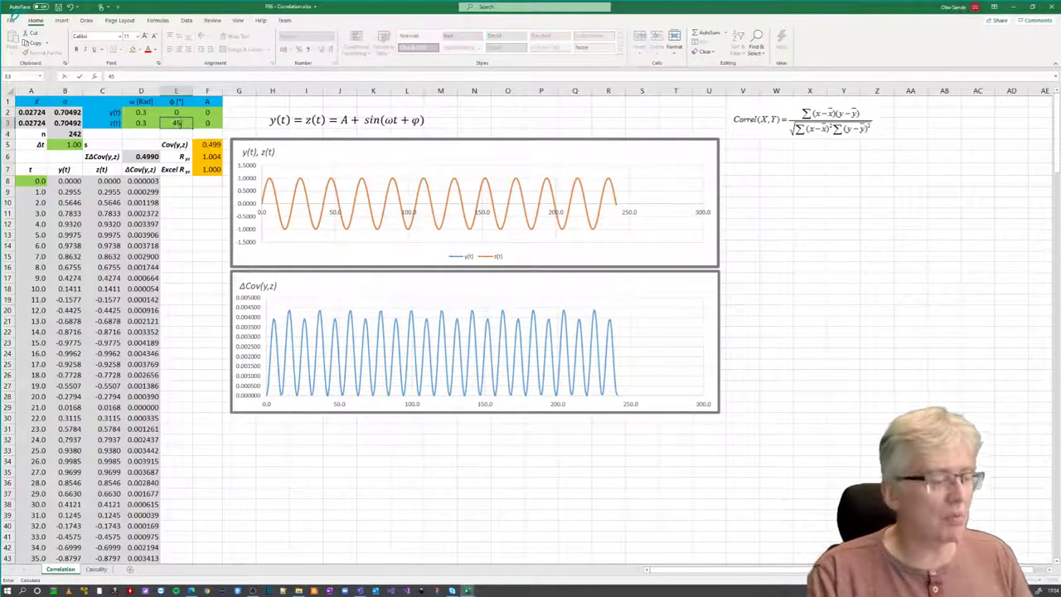
{"action": "left_click", "coordinate": [229, 126]}
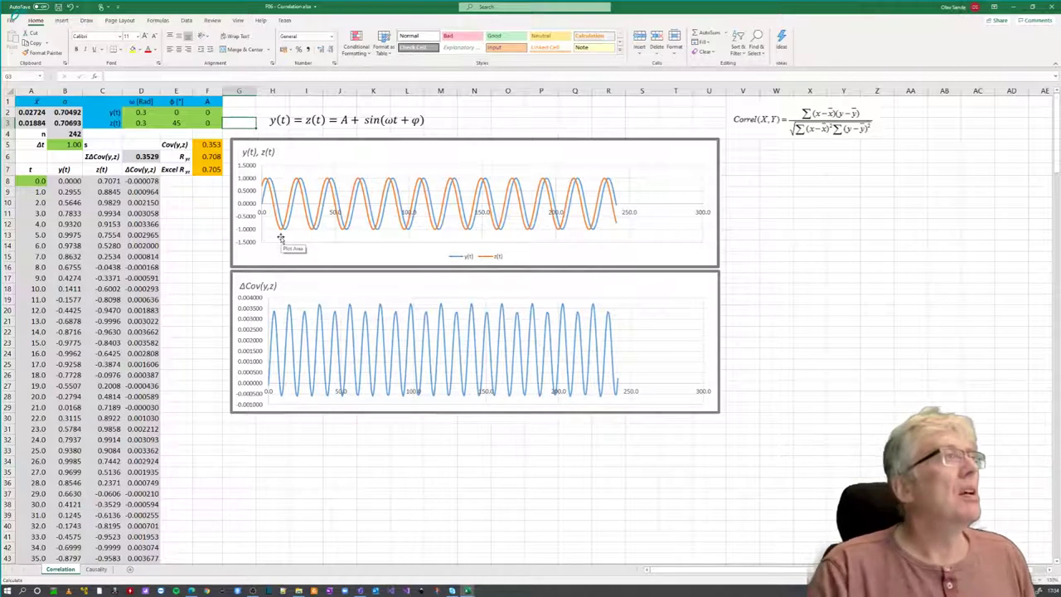
Set z(t)'s phase to 180° so the correlation turns to about −1
{"action": "left_click", "coordinate": [178, 122]}
{"action": "type", "text": "1"}
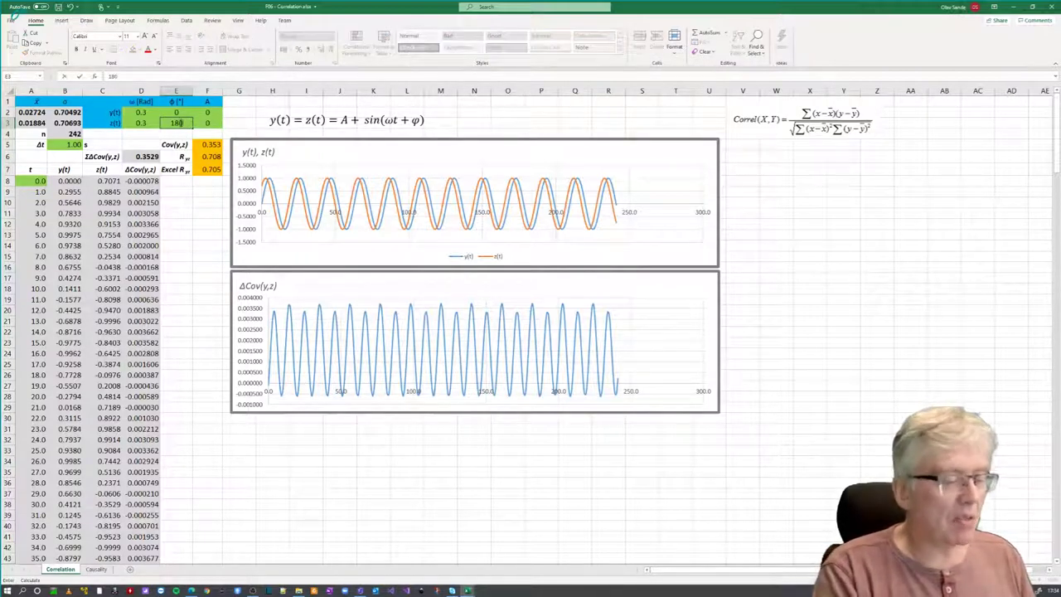
{"action": "type", "text": "80"}
{"action": "key", "text": "Return"}
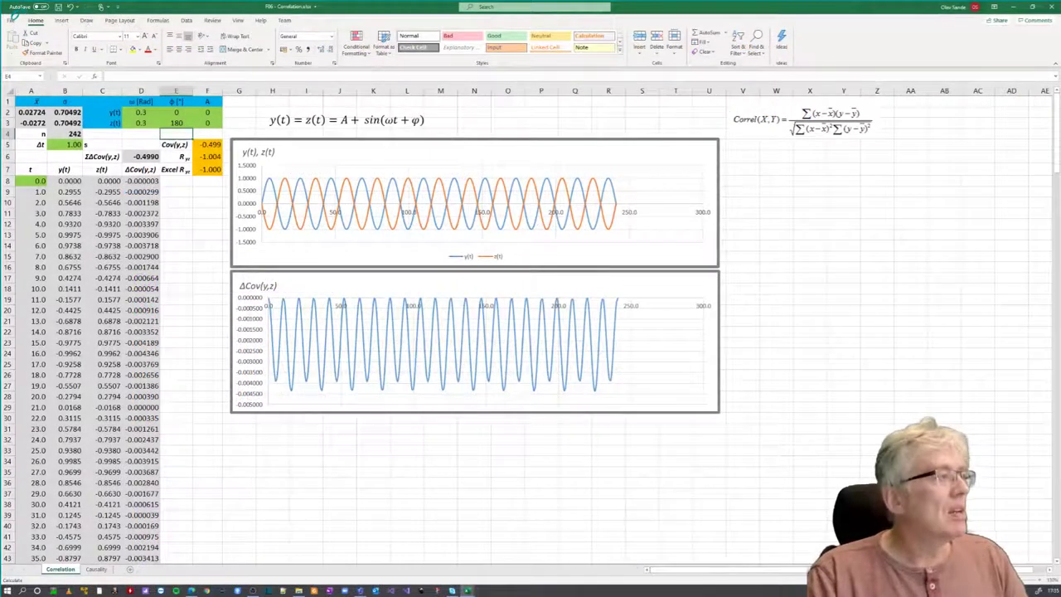
On the Causality sheet, check that z's frequency in D3 is linked to y's in D2
{"action": "left_click", "coordinate": [96, 570]}
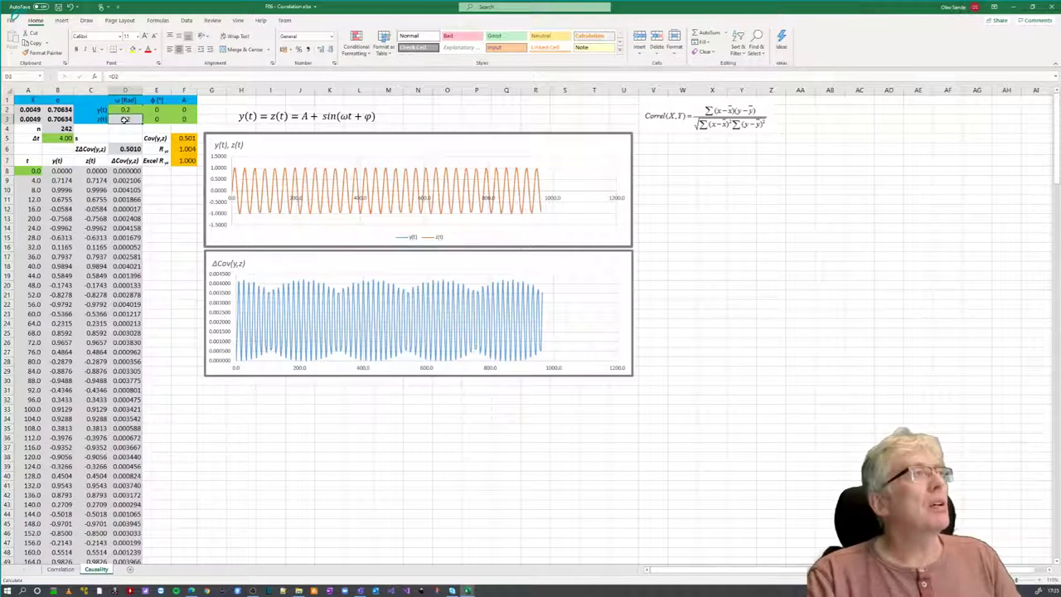
{"action": "left_click", "coordinate": [127, 75]}
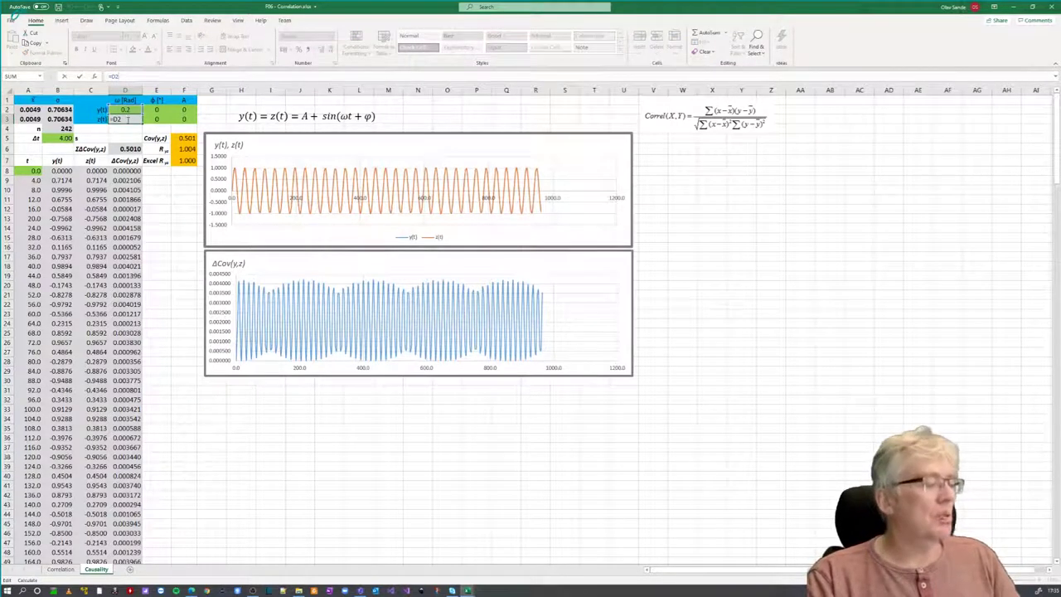
{"action": "key", "text": "Escape"}
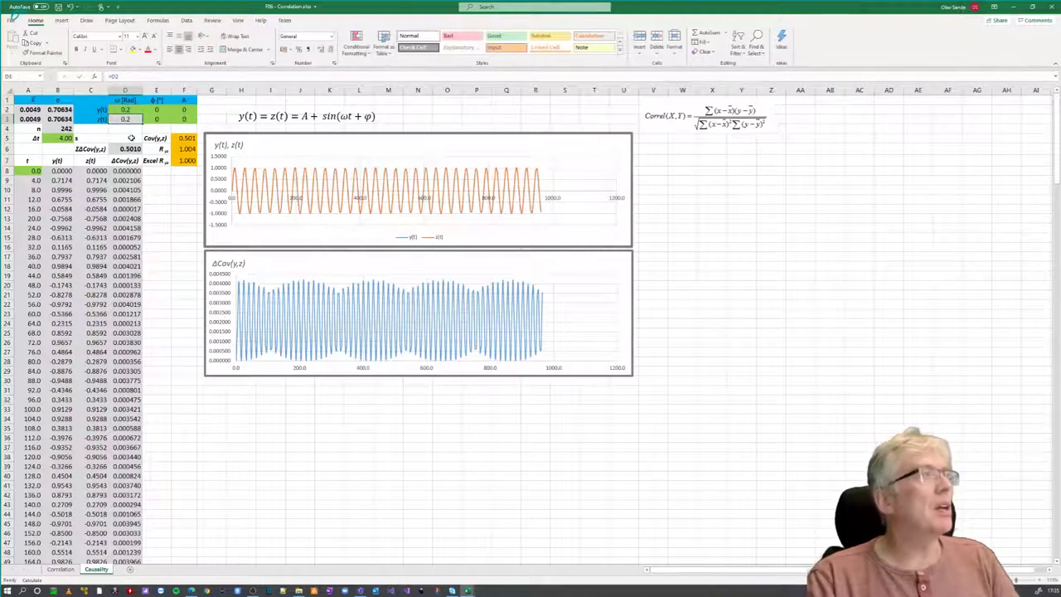
{"action": "left_click", "coordinate": [125, 110]}
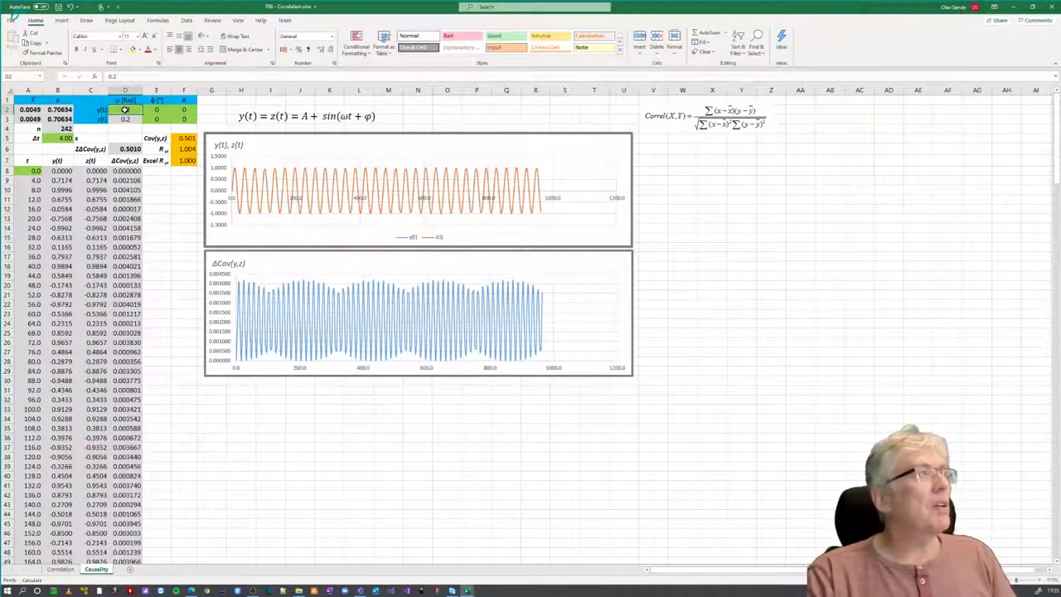
Set the time step Δt in B5 to 1 s
{"action": "left_click", "coordinate": [61, 139]}
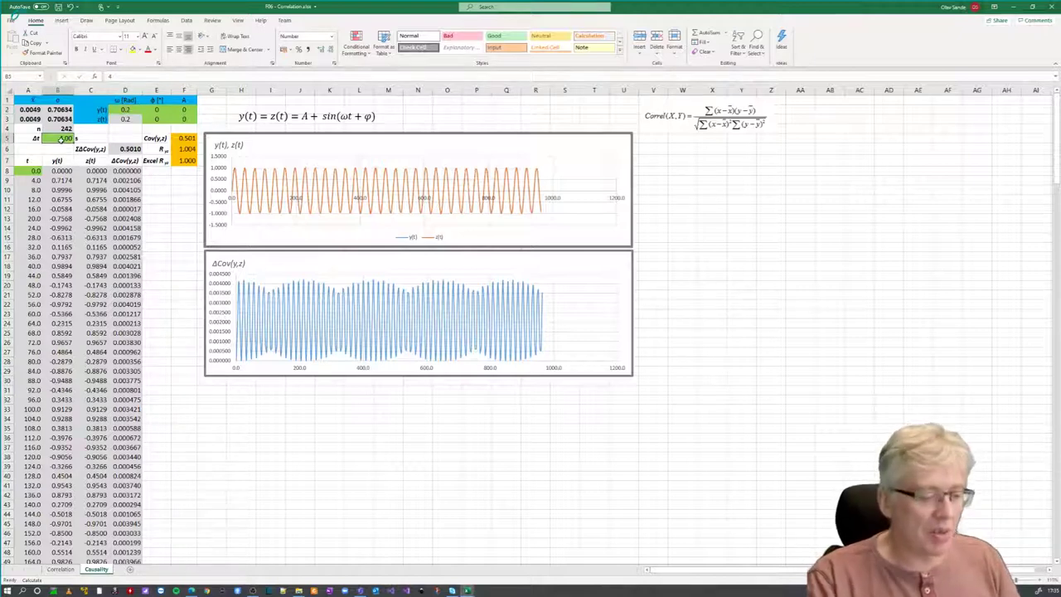
{"action": "type", "text": "0"}
{"action": "key", "text": "Return"}
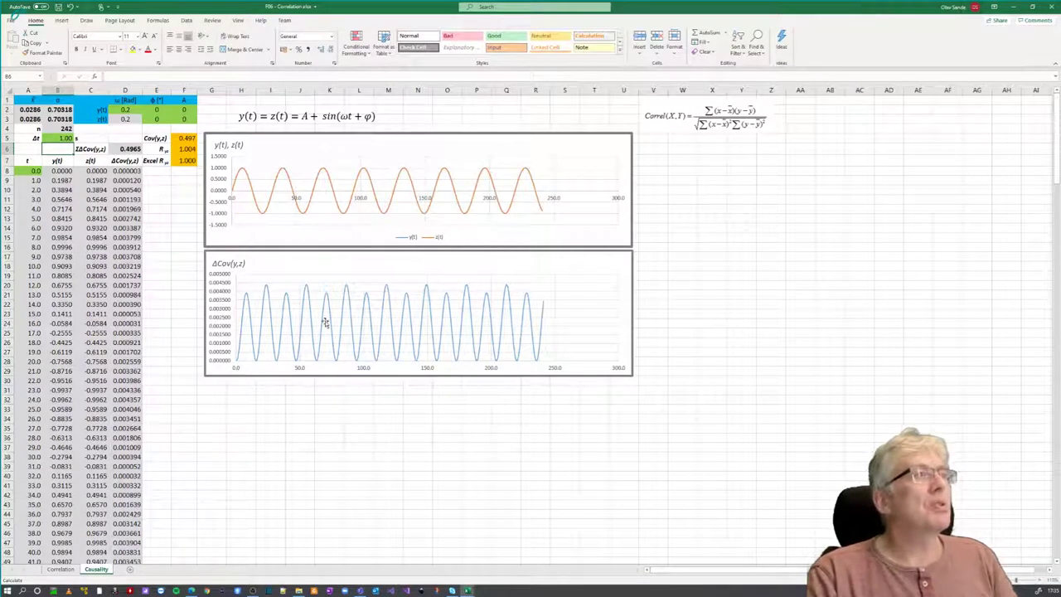
Set y's frequency in D2 to 0.4 rad, with z's frequency following
{"action": "left_click", "coordinate": [125, 109]}
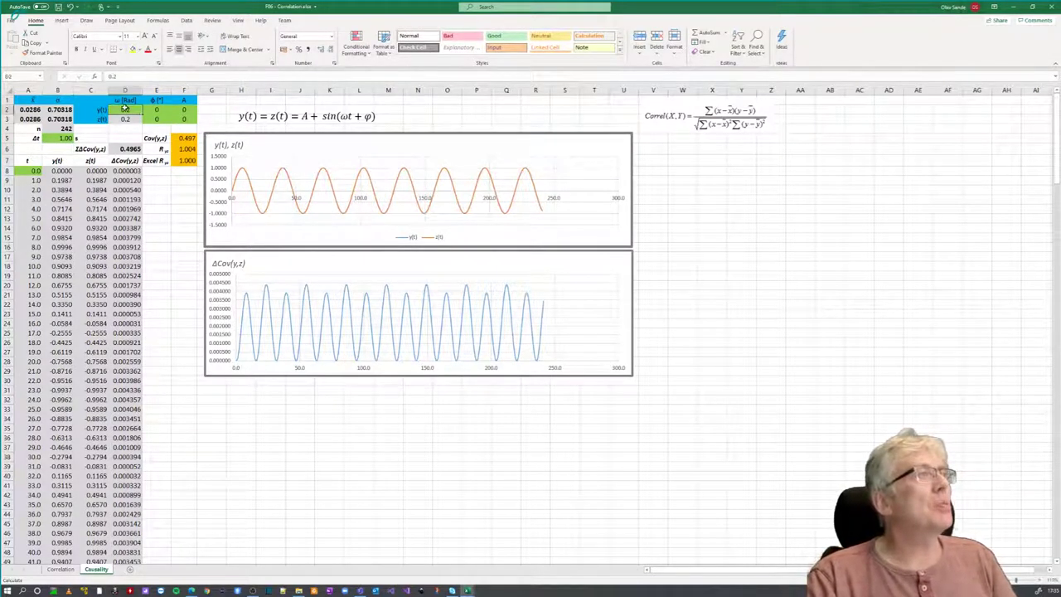
{"action": "type", "text": "0"}
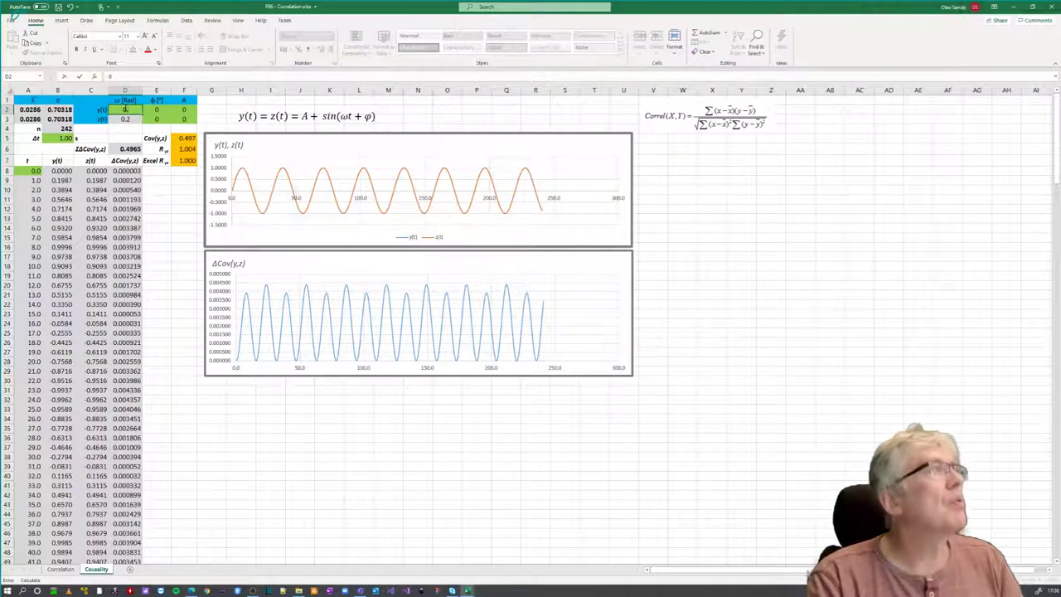
{"action": "type", "text": ".4"}
{"action": "key", "text": "Return"}
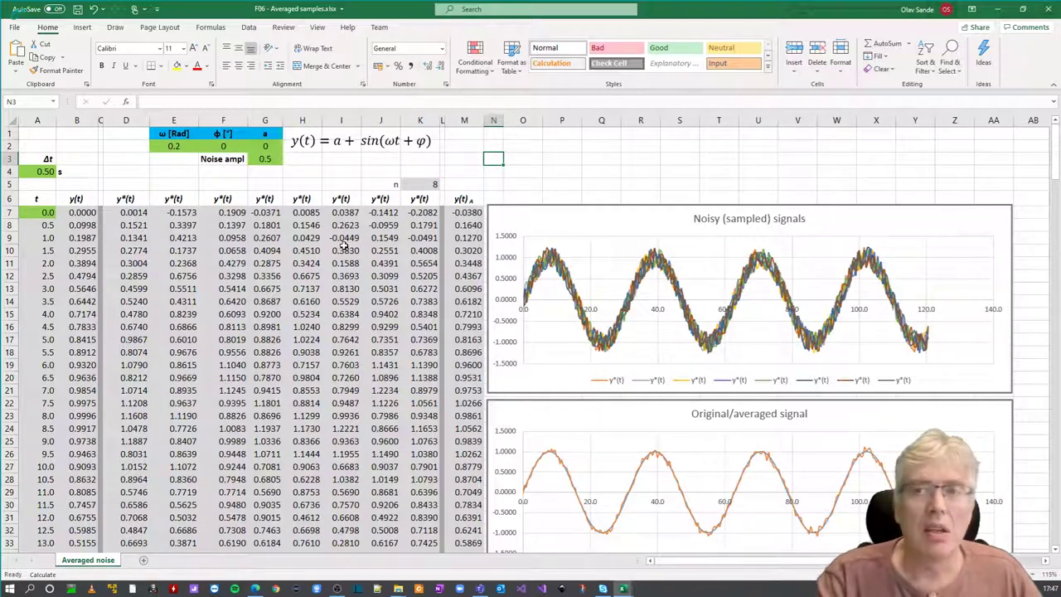
{"action": "left_click", "coordinate": [141, 212]}
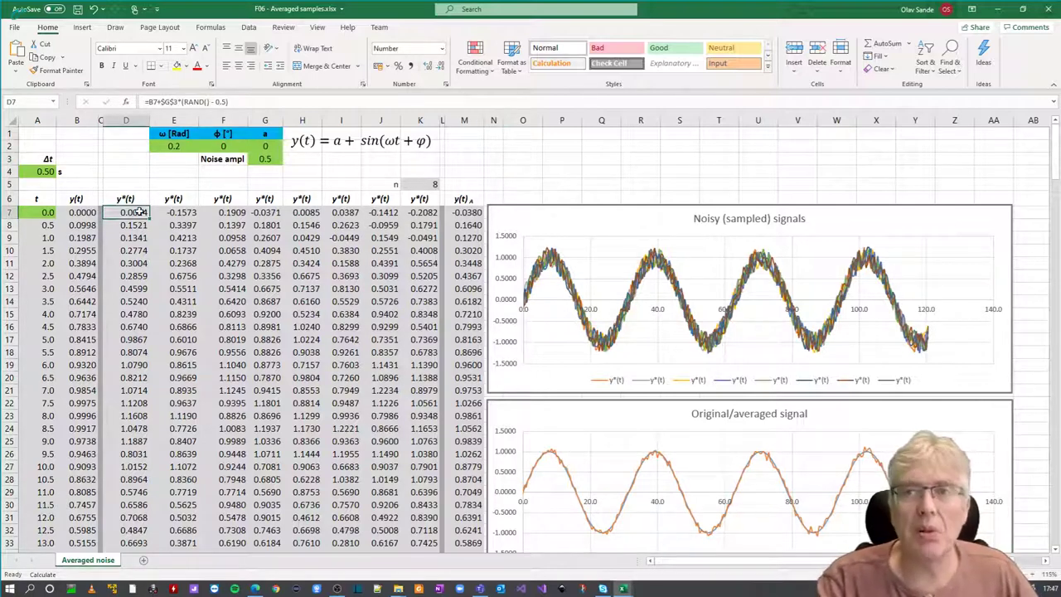
{"action": "left_click", "coordinate": [249, 101]}
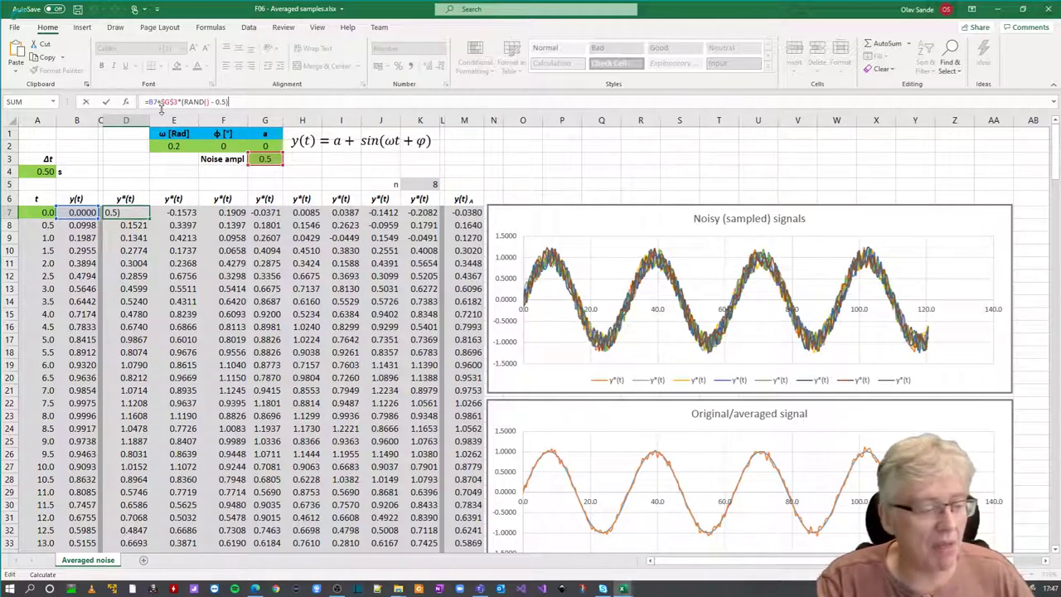
{"action": "key", "text": "ctrl+Return"}
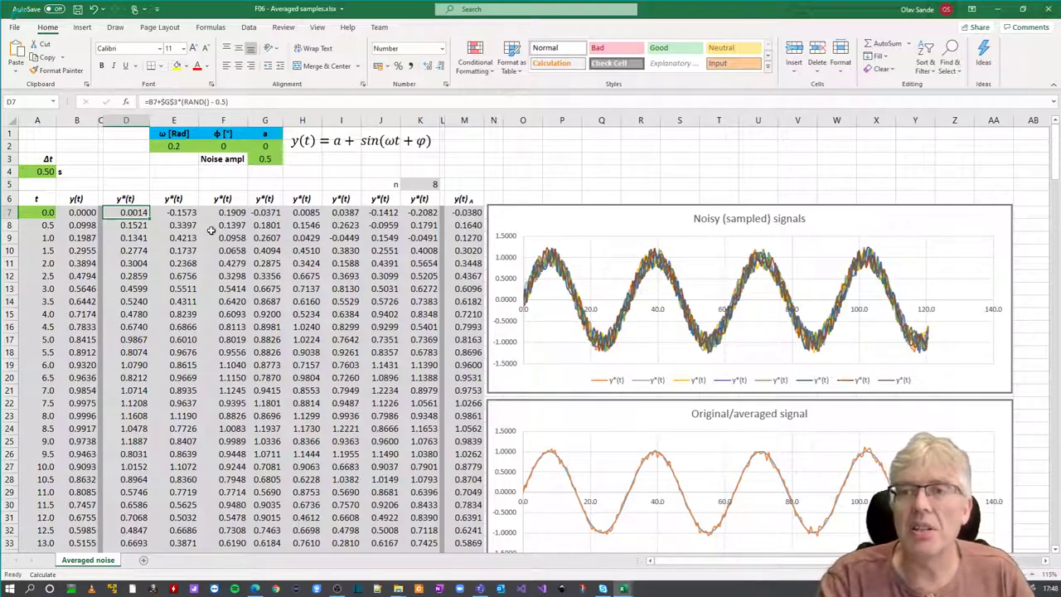
{"action": "left_click", "coordinate": [190, 213]}
{"action": "left_click", "coordinate": [246, 213]}
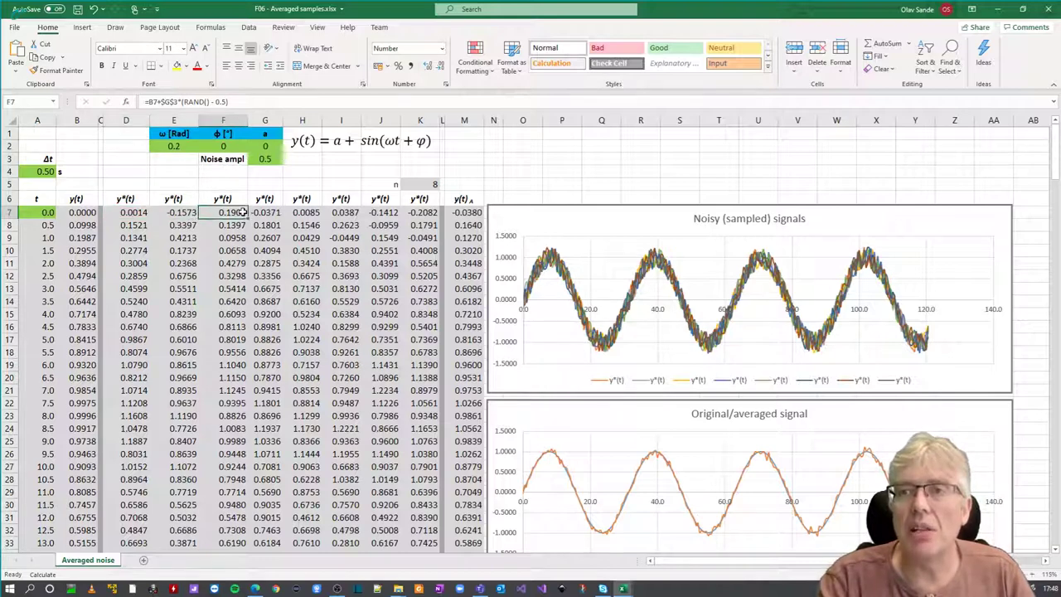
{"action": "left_click", "coordinate": [285, 214]}
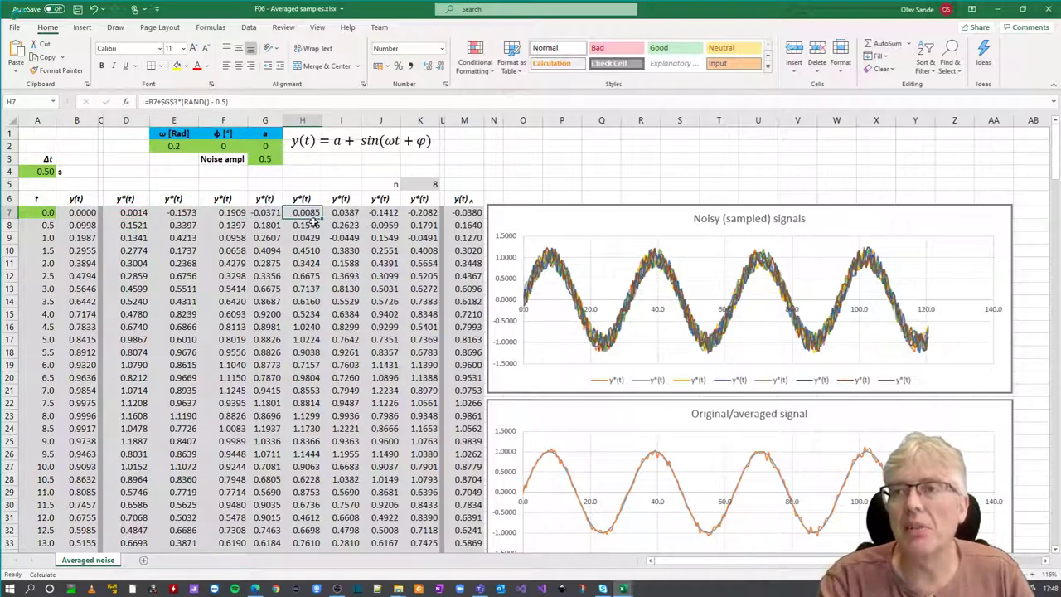
{"action": "left_click", "coordinate": [354, 214]}
{"action": "left_click", "coordinate": [392, 214]}
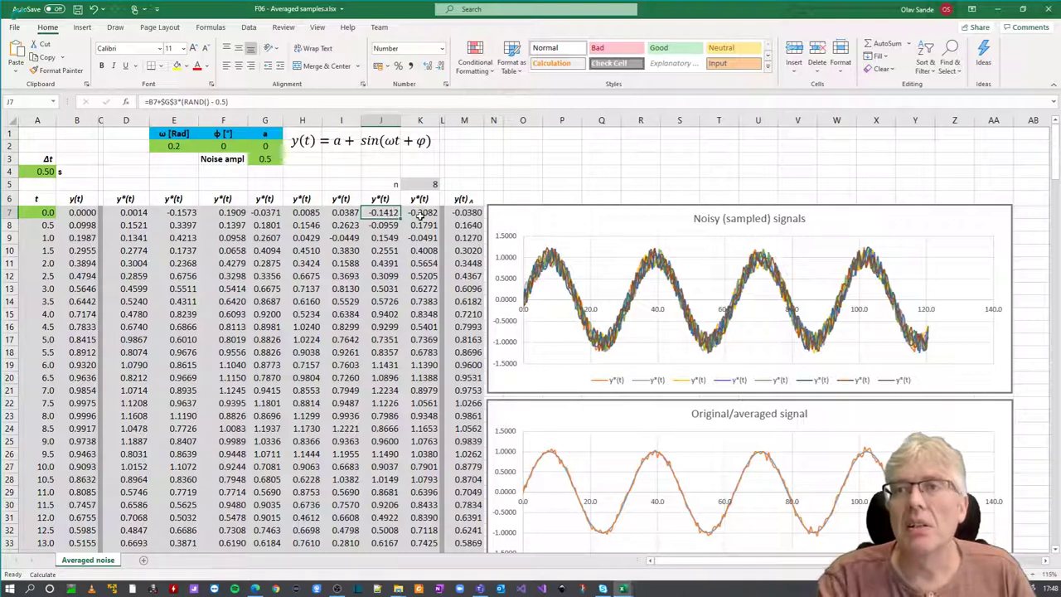
{"action": "left_click", "coordinate": [419, 214]}
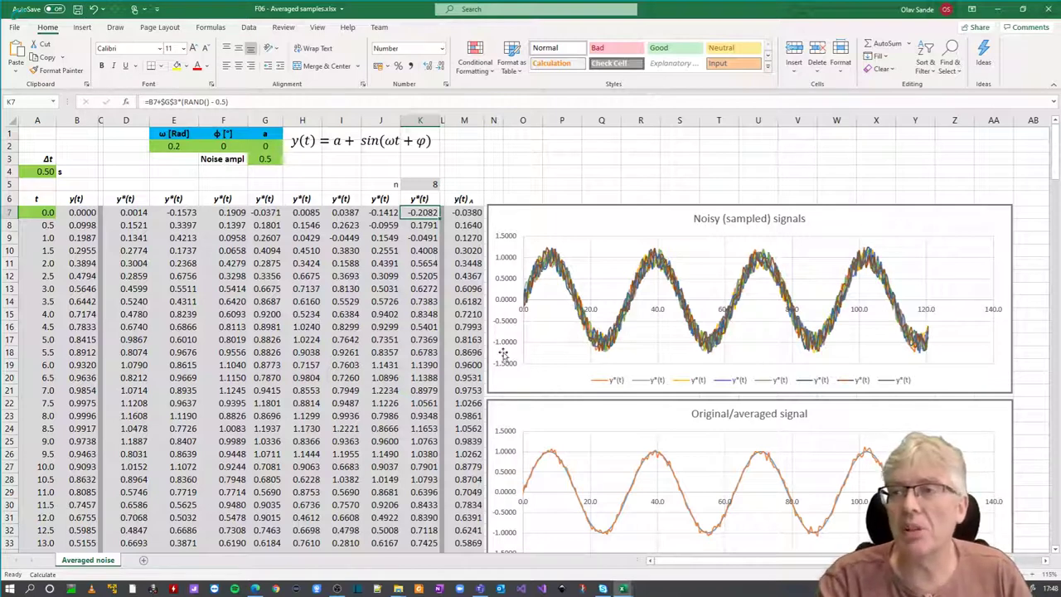
{"action": "left_click", "coordinate": [427, 184]}
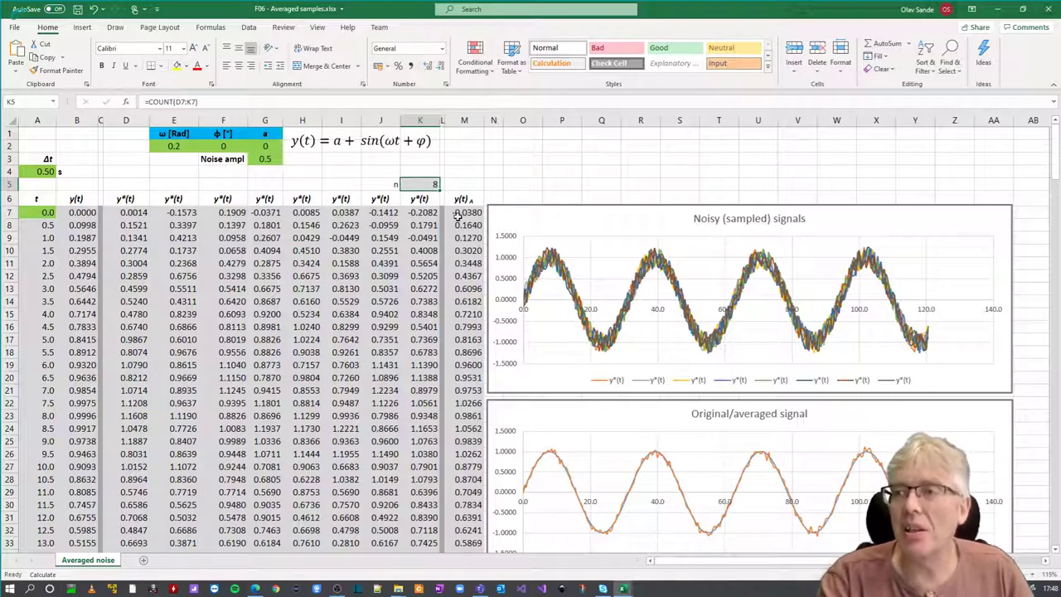
{"action": "left_click", "coordinate": [470, 212]}
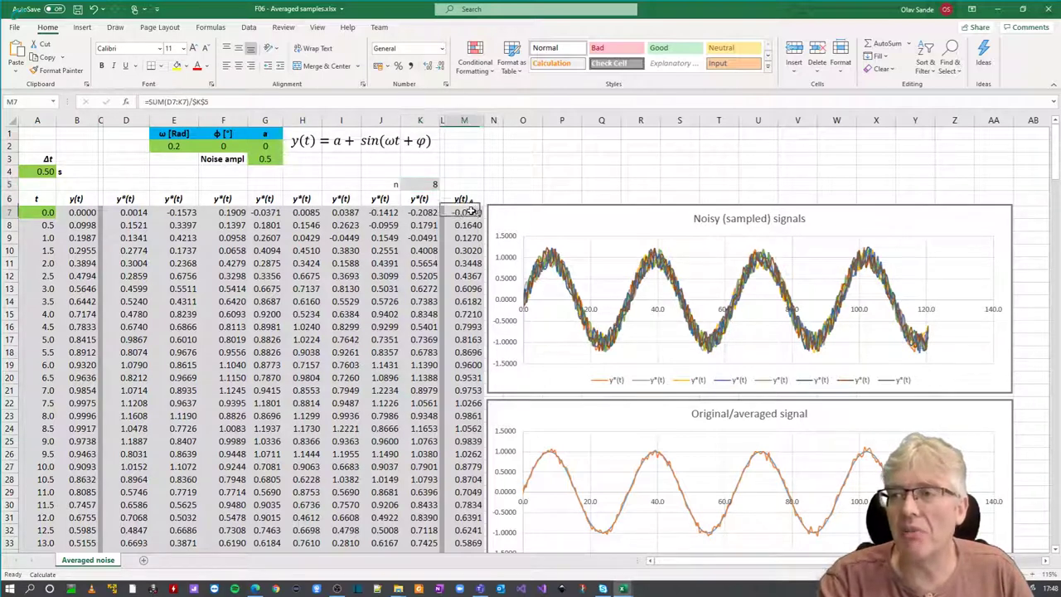
{"action": "left_click", "coordinate": [231, 101]}
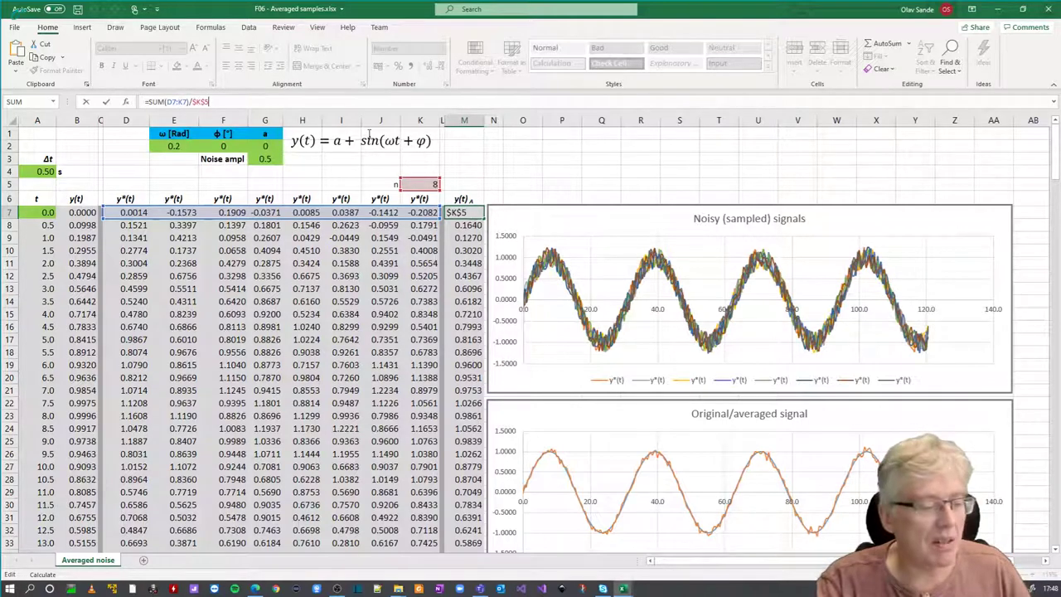
{"action": "key", "text": "ctrl+Return"}
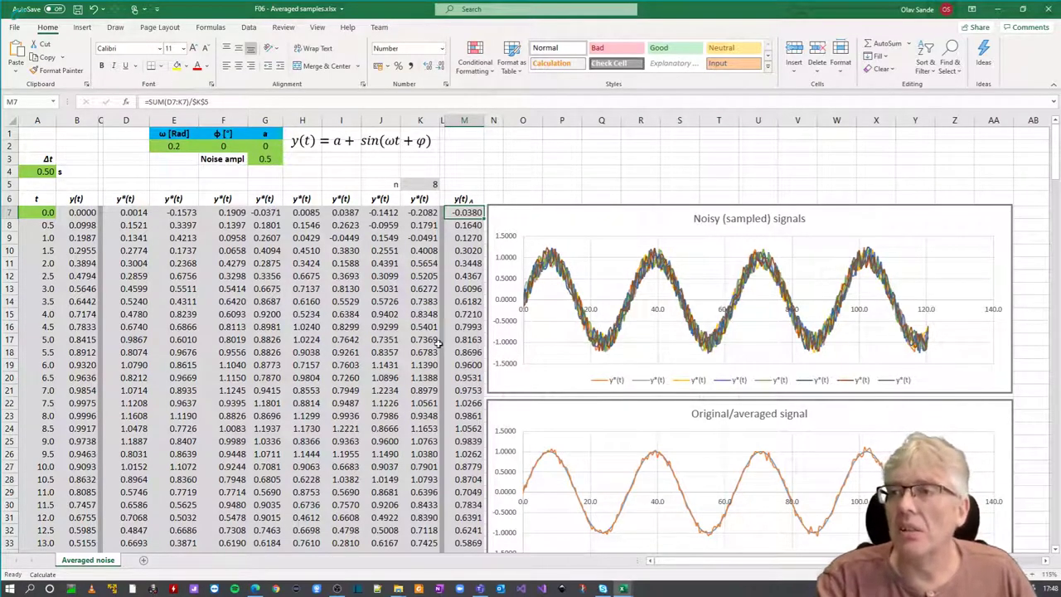
{"action": "left_click", "coordinate": [468, 226]}
{"action": "left_click", "coordinate": [470, 239]}
{"action": "left_click", "coordinate": [471, 251]}
{"action": "left_click", "coordinate": [470, 263]}
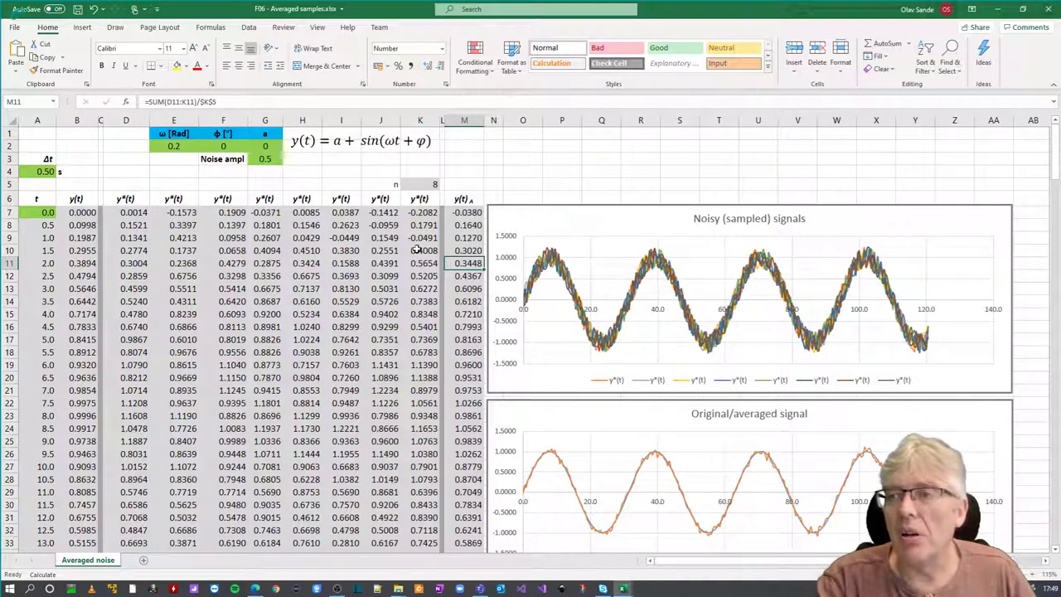
{"action": "left_click", "coordinate": [466, 212]}
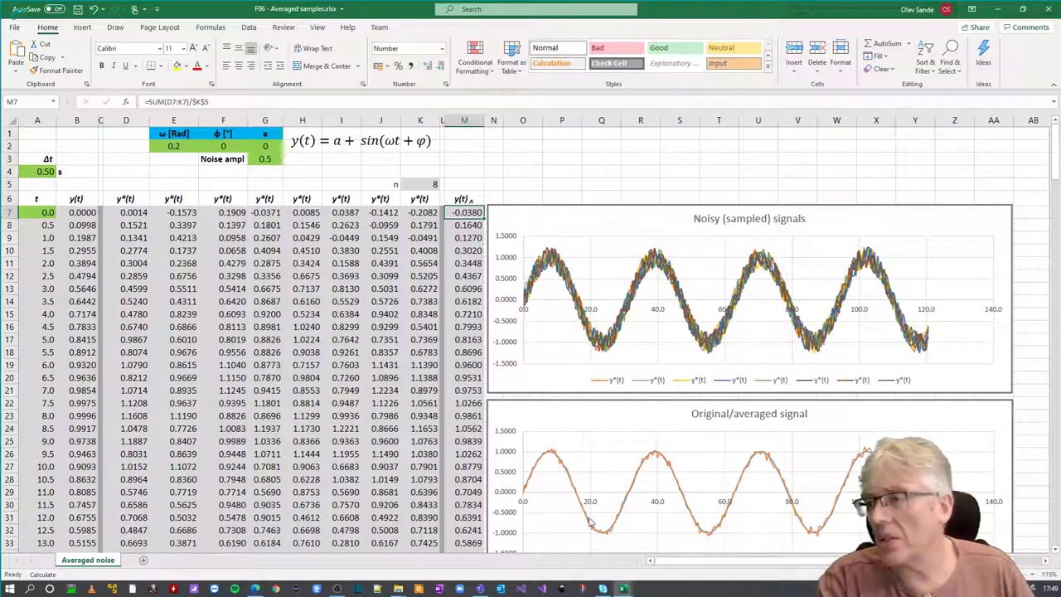
{"action": "scroll", "coordinate": [660, 452], "scroll_direction": "down", "scroll_amount": 2}
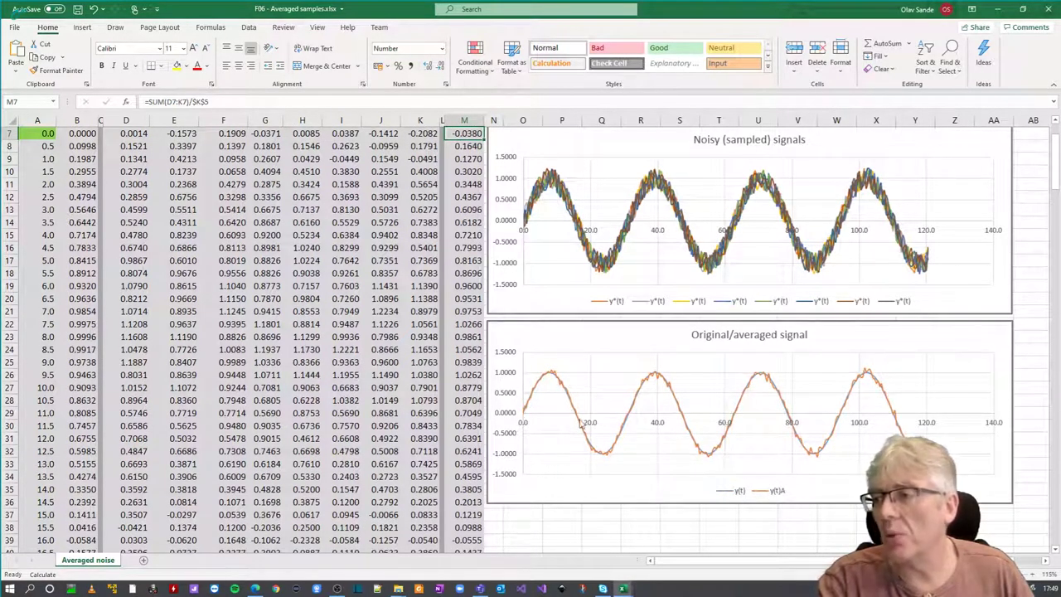
{"action": "scroll", "coordinate": [569, 421], "scroll_direction": "up", "scroll_amount": 2}
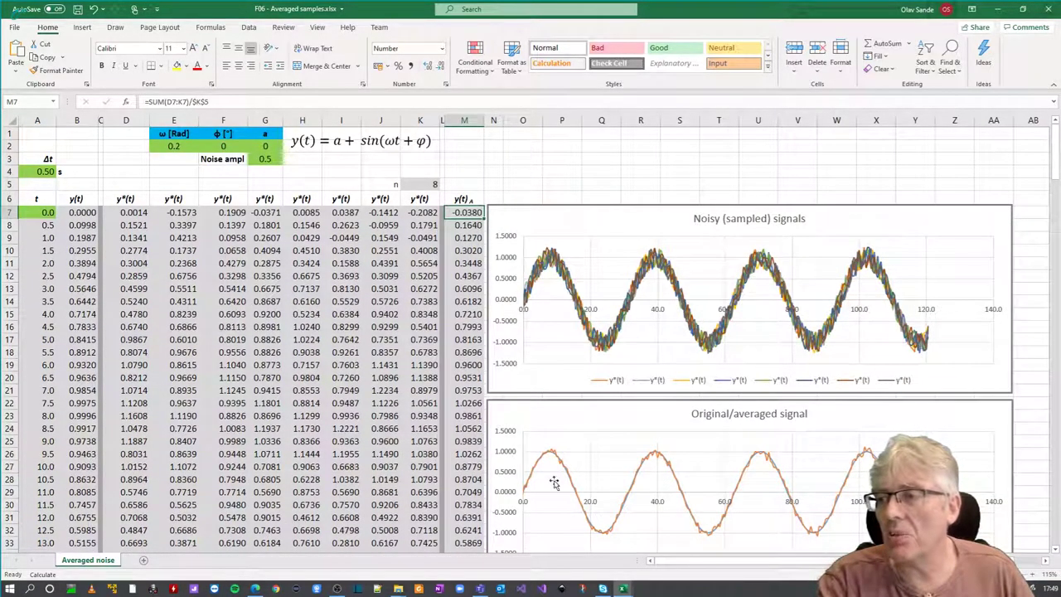
{"action": "mouse_move", "coordinate": [635, 477]}
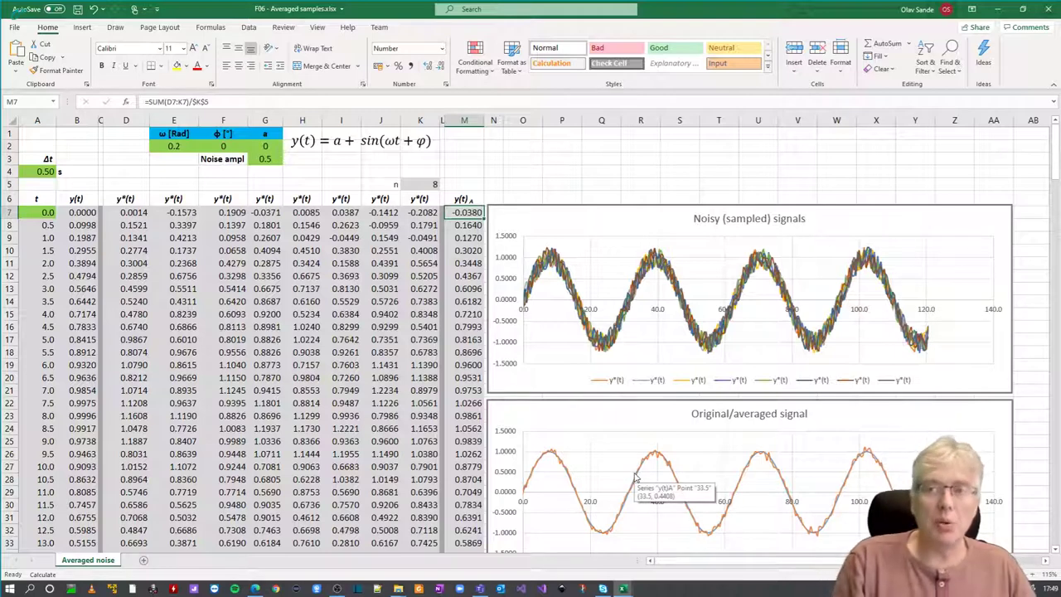